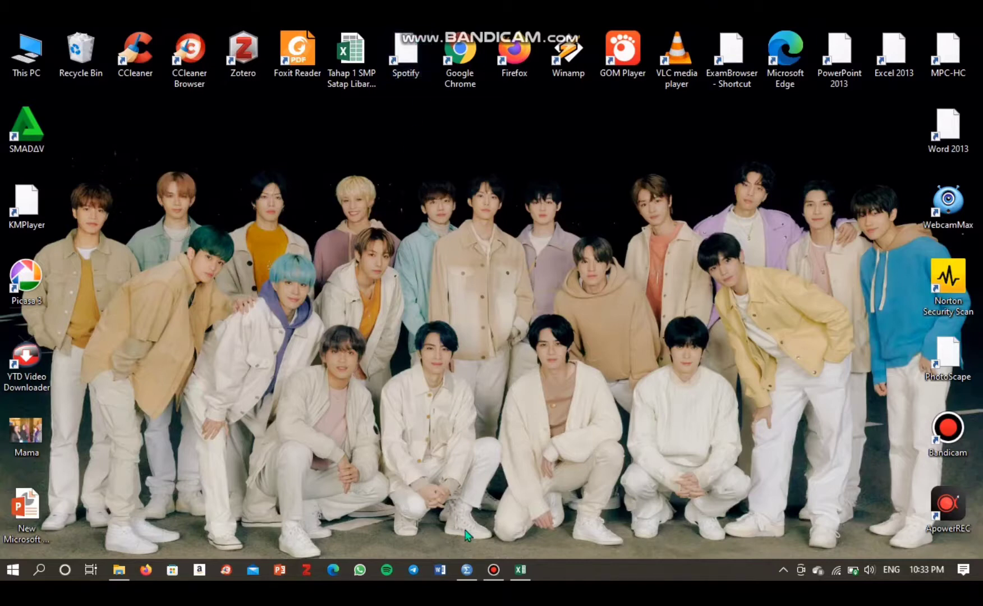
Switch to SPSS Statistics and define two variables named MIA1 and MIA2
left_click(466, 570)
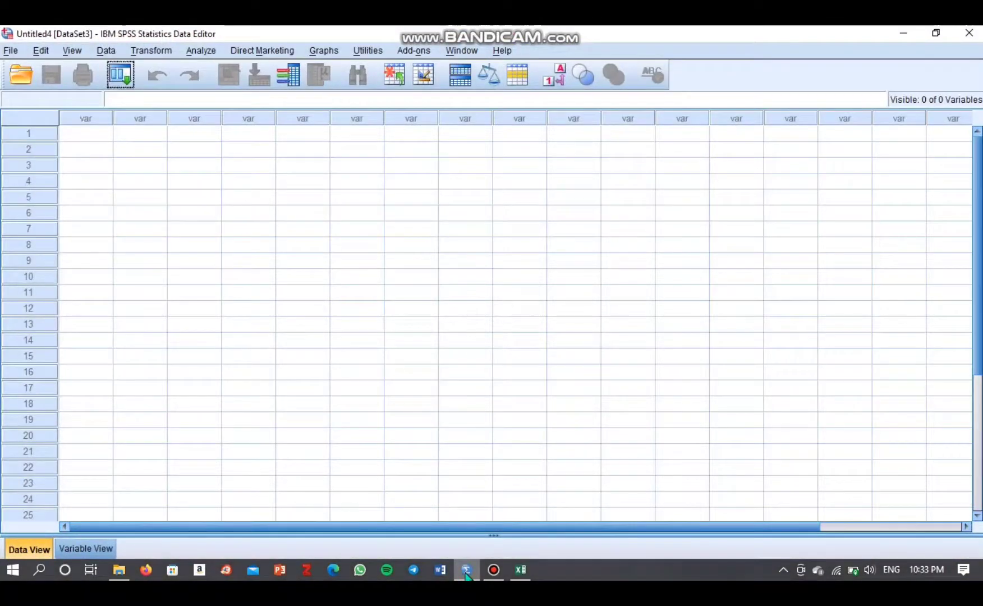
left_click(106, 549)
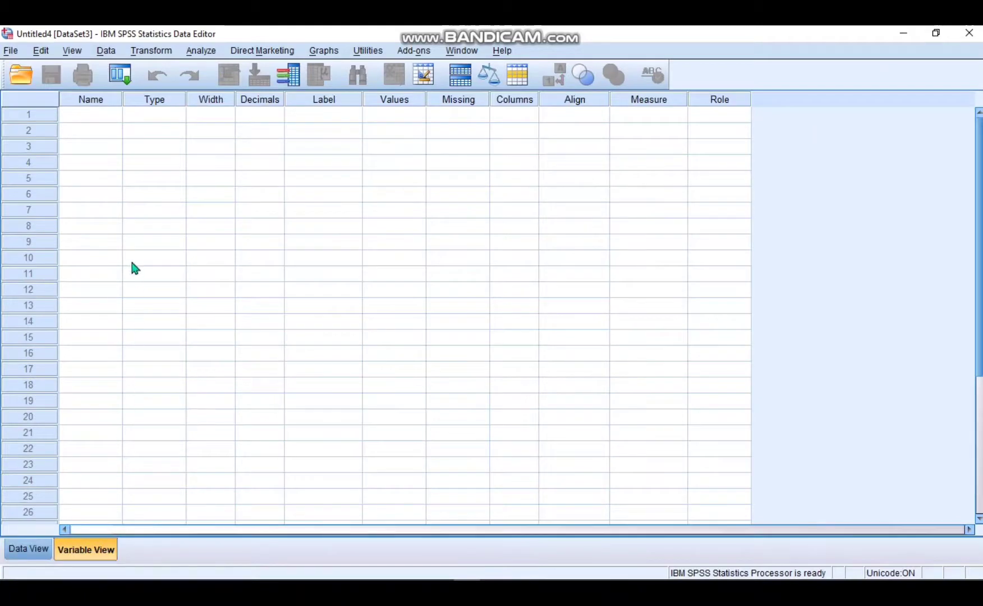
left_click(91, 116)
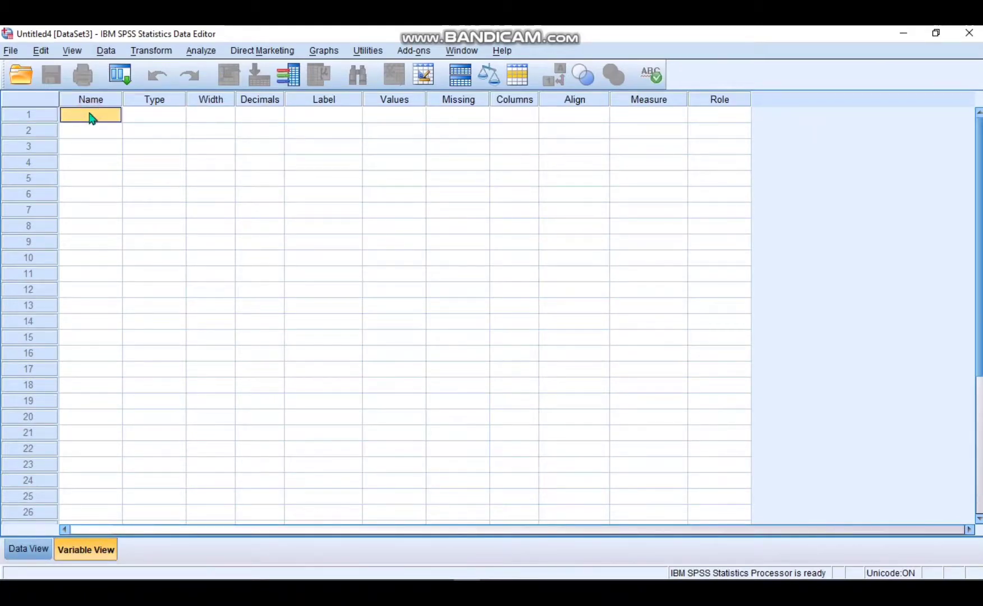
left_click(91, 116)
key("Caps_Lock")
type("MIA1")
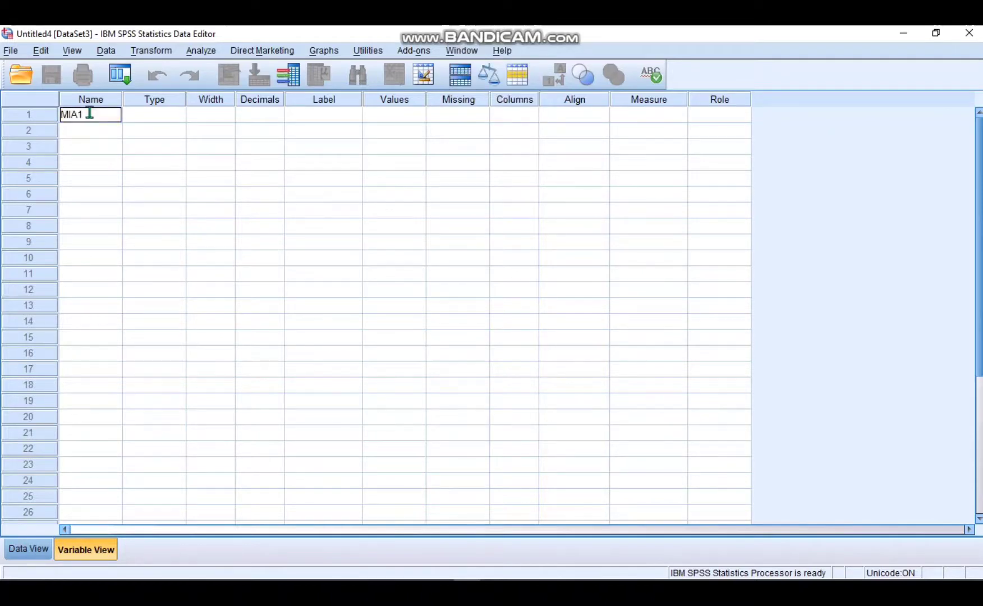
key("Return")
type("M")
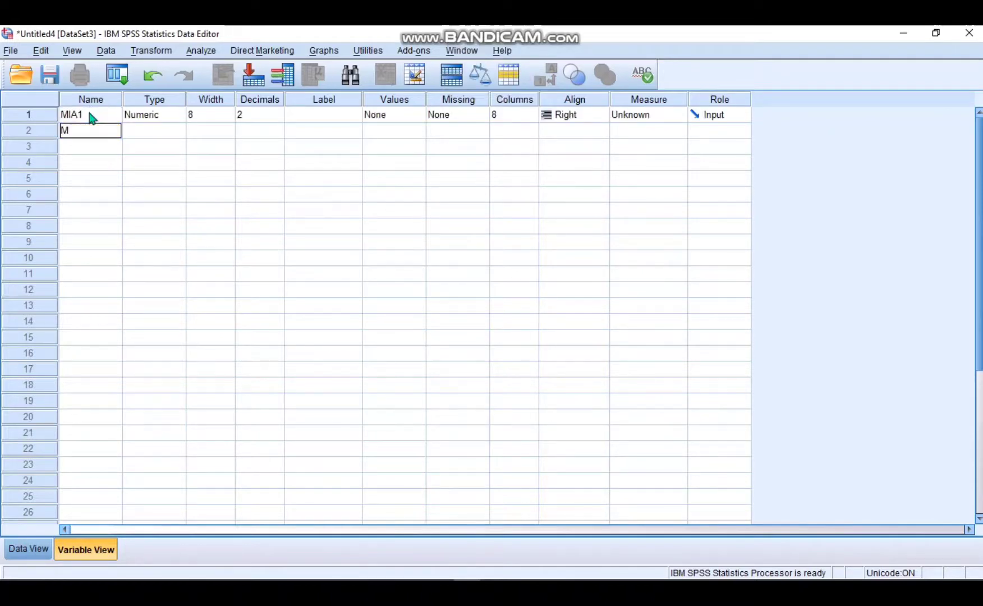
type("IA2")
key("Return")
Add two more variables named MIA3 and MIA4 below MIA2
type("MIA")
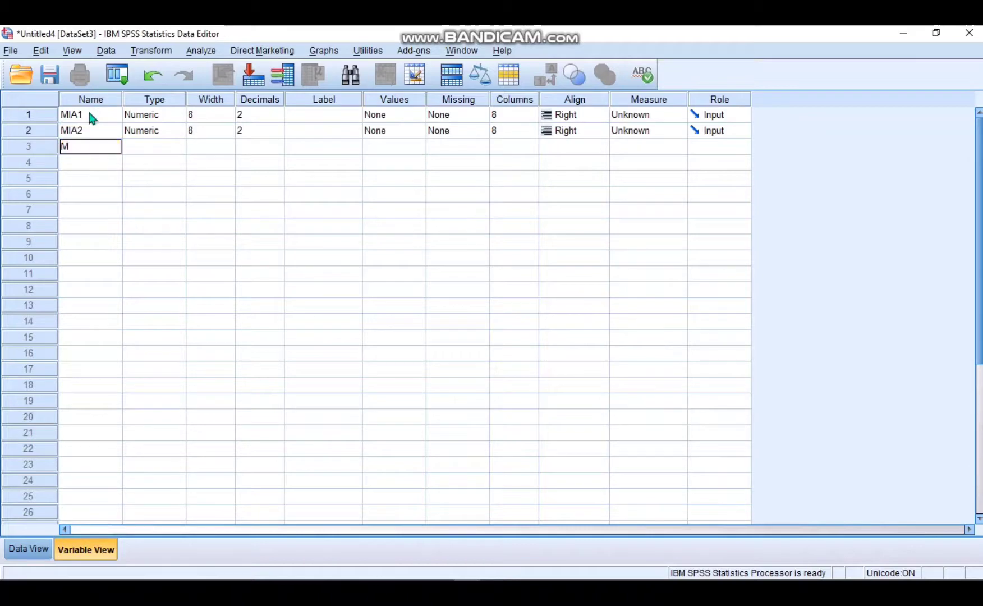
type("3")
key("Return")
type("M")
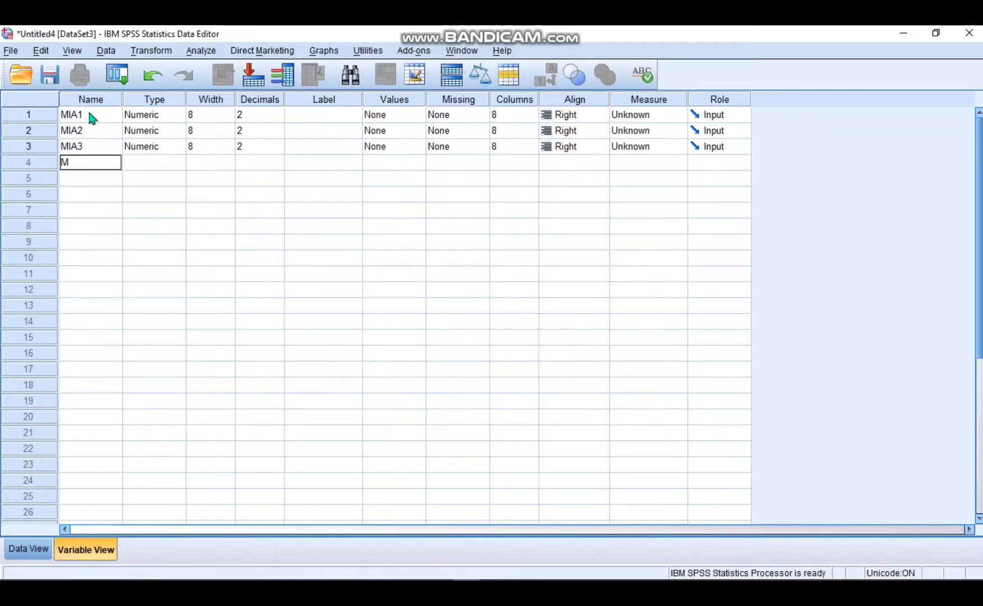
type("IA4")
Set the decimals of all four variables, MIA1 through MIA4, to 0
left_click(279, 117)
left_click(278, 118)
left_click(278, 118)
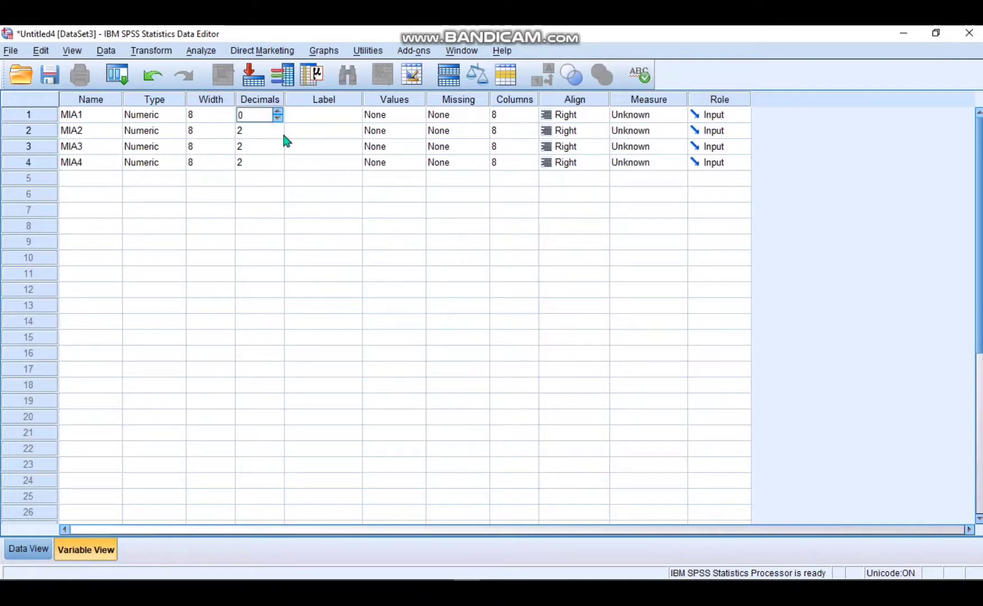
left_click(283, 136)
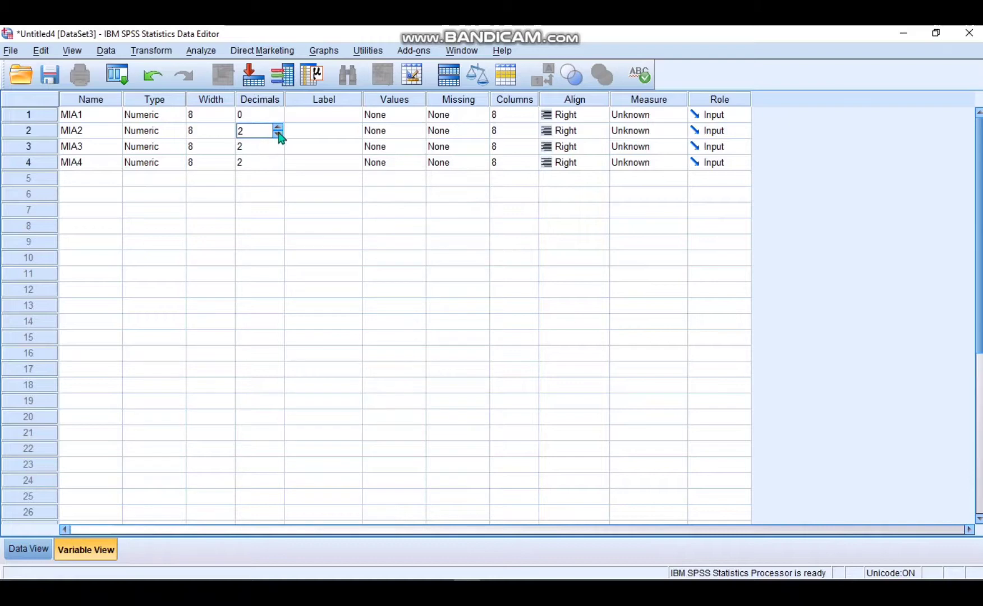
left_click(279, 134)
left_click(278, 134)
left_click(277, 145)
left_click(278, 149)
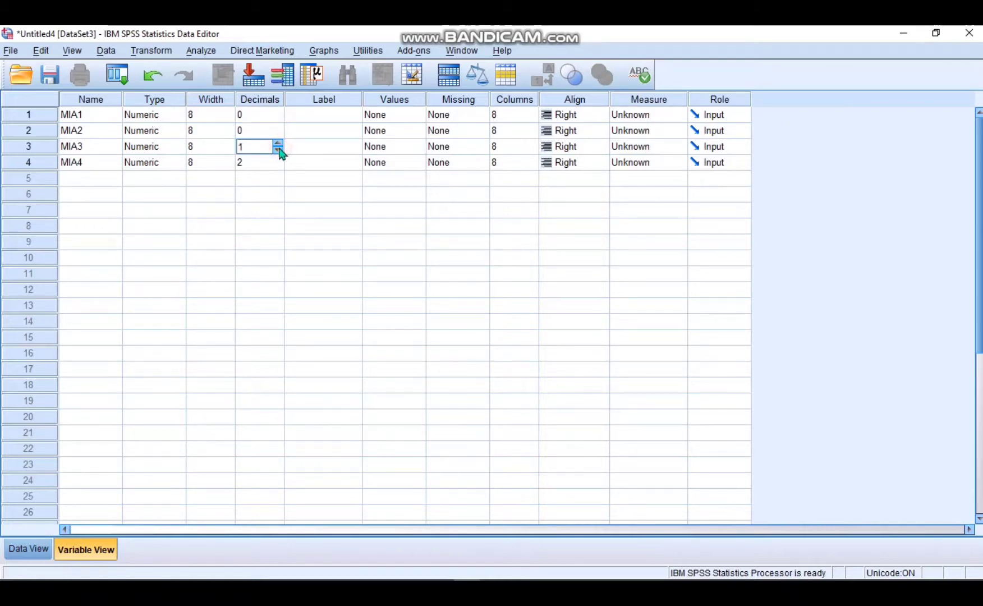
left_click(279, 149)
left_click(280, 164)
left_click(279, 166)
Show the empty data grid, switch to Excel and copy the scores in cells B5:E16 of Sheet1
left_click(29, 550)
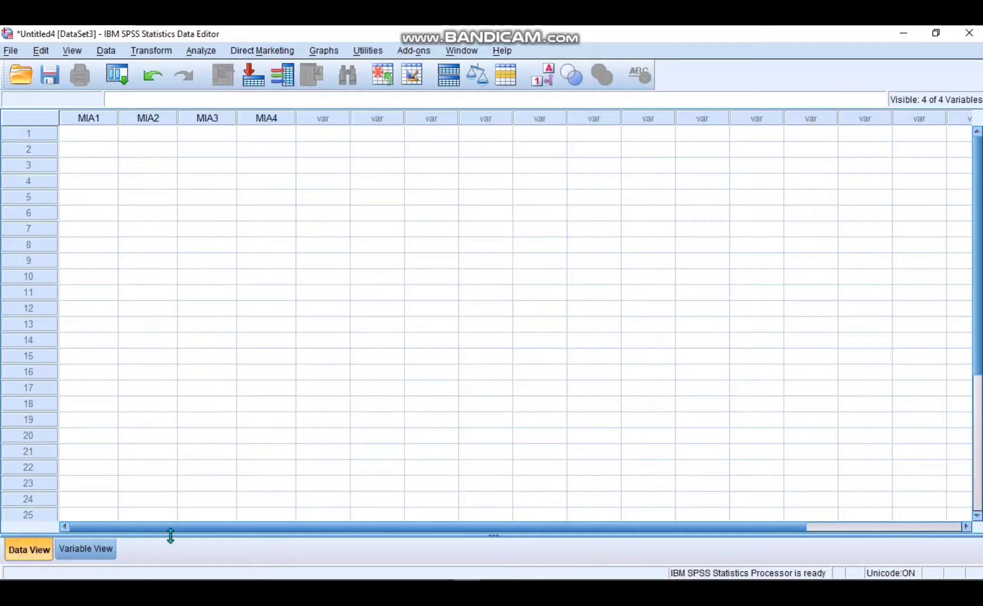
mouse_move(482, 580)
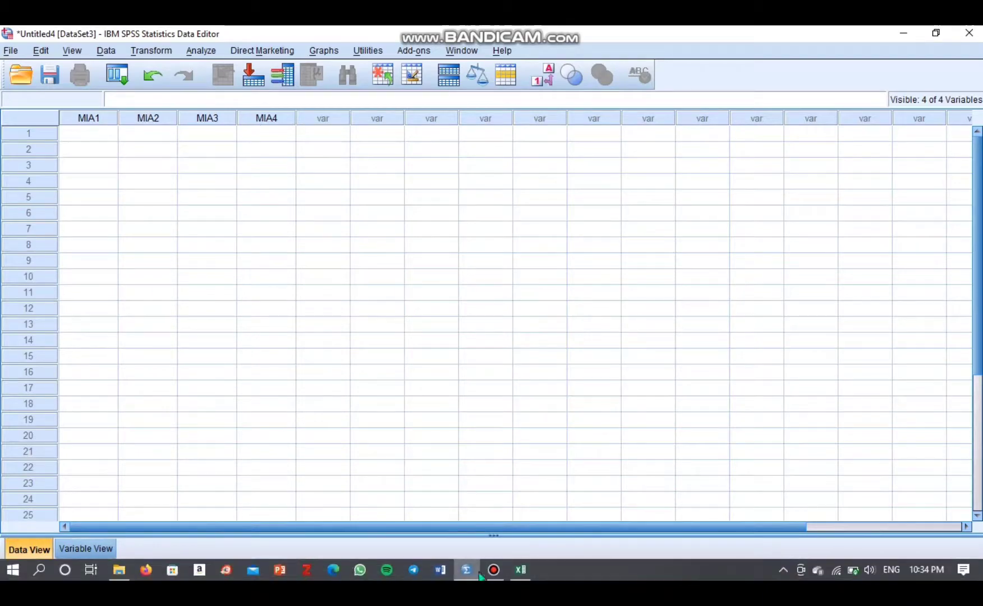
left_click(521, 570)
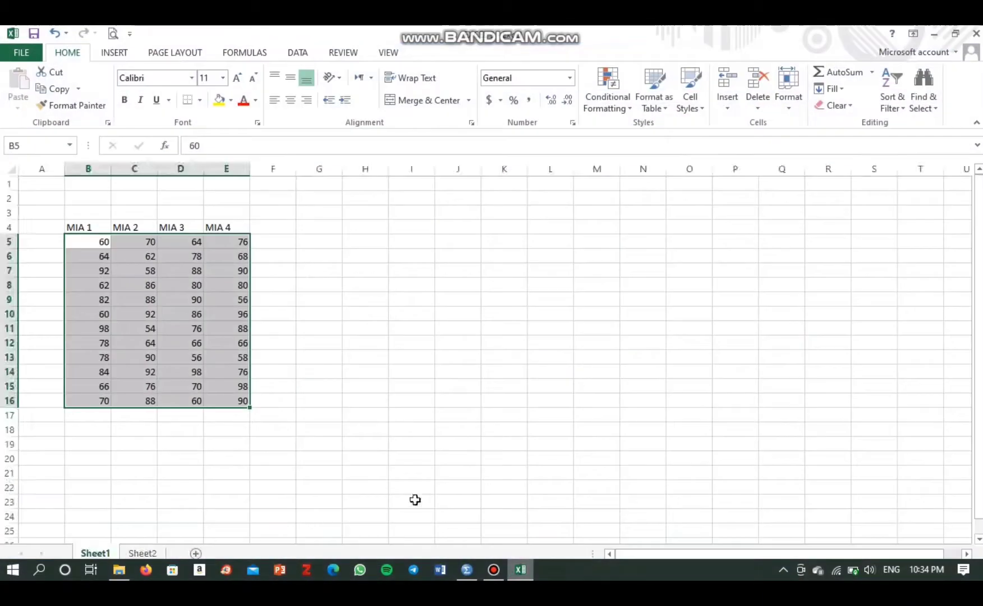
left_click_drag(84, 246, 240, 398)
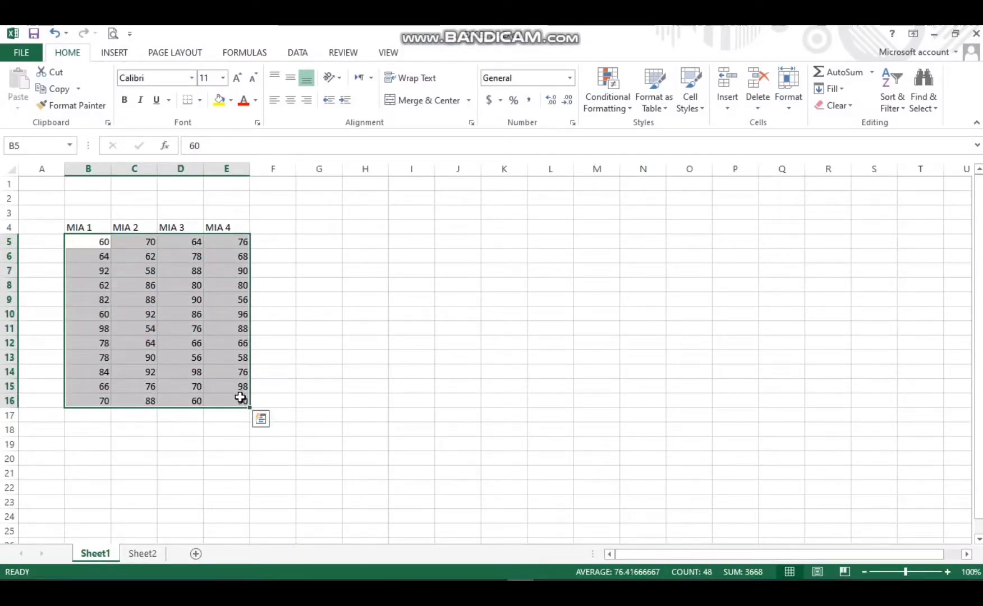
key("ctrl+c")
Return to SPSS Statistics and paste the copied scores into the data grid starting at case 1 of MIA1
mouse_move(227, 579)
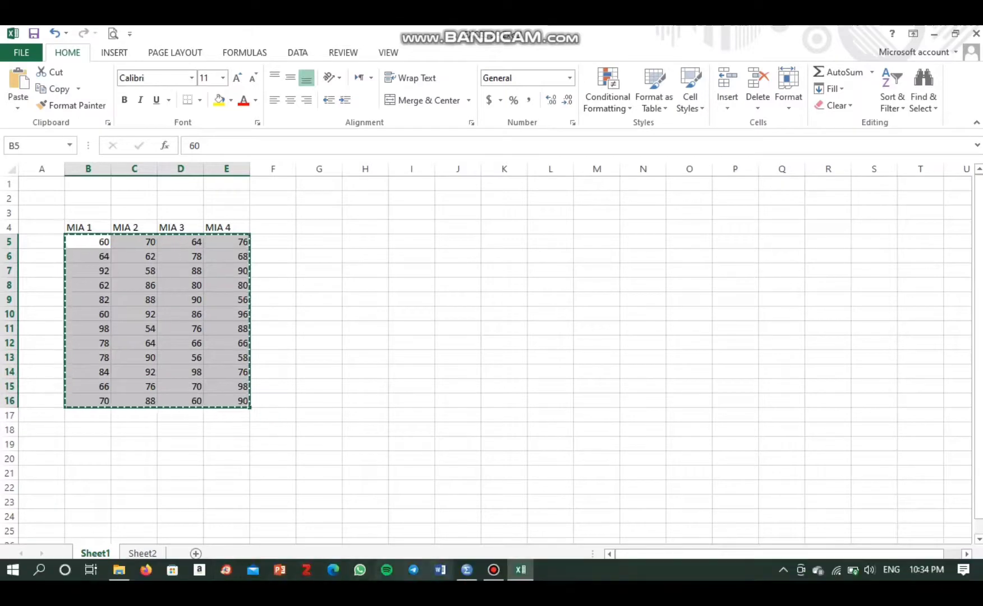
left_click(467, 570)
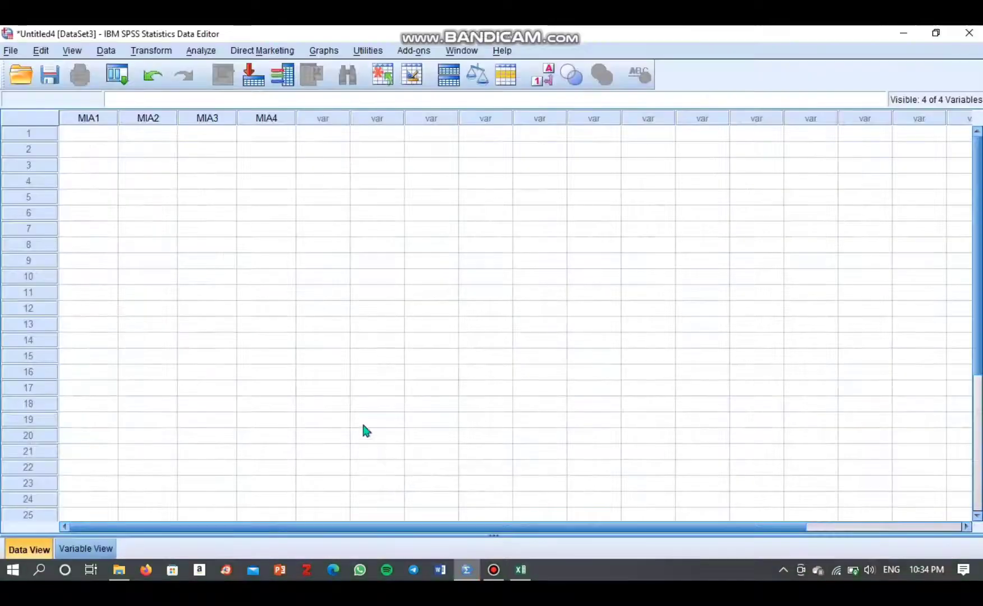
left_click(61, 135)
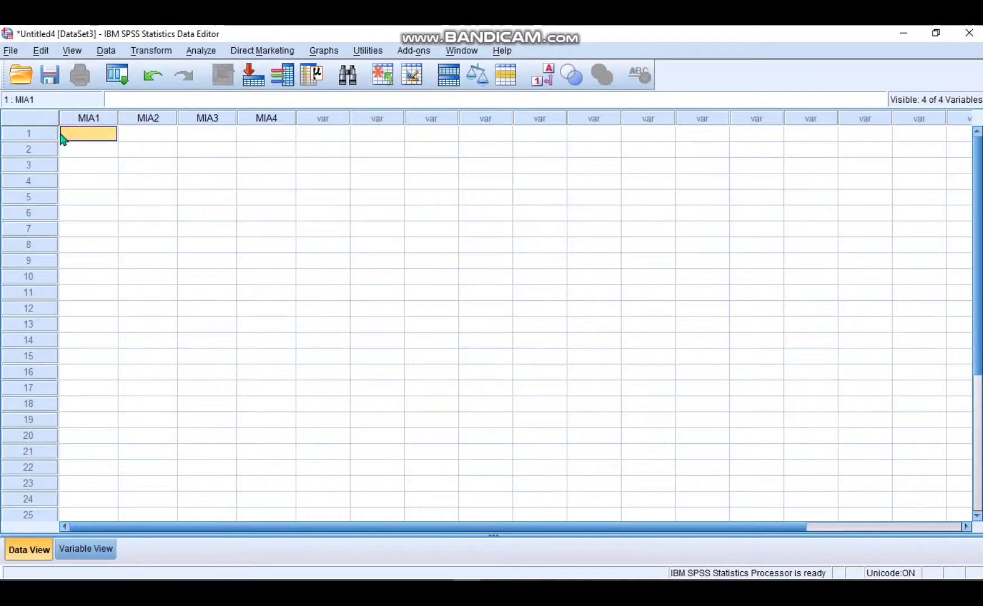
key("ctrl+v")
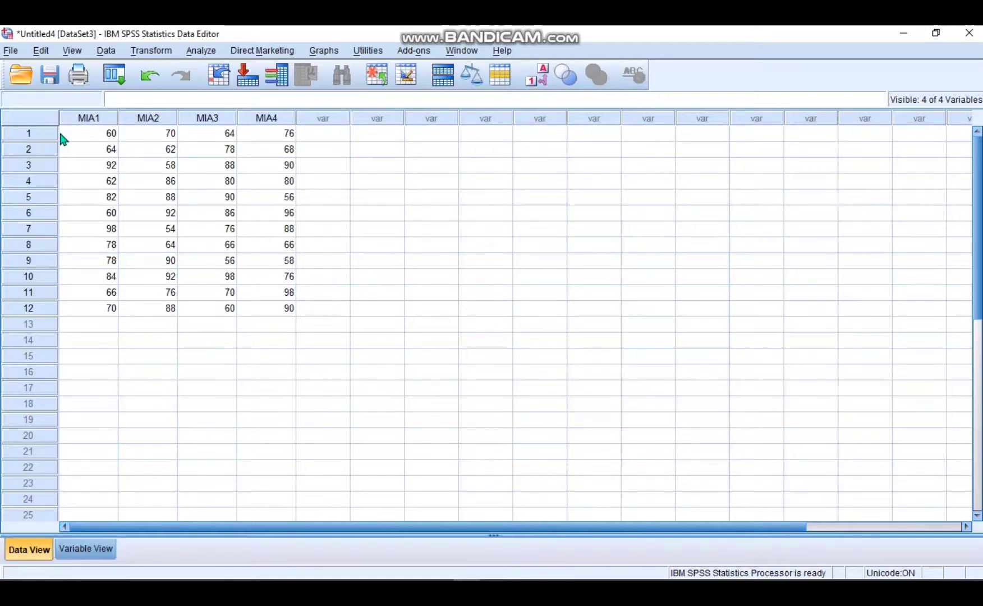
Start a Descriptives analysis and include all four variables, MIA1 through MIA4
left_click(190, 52)
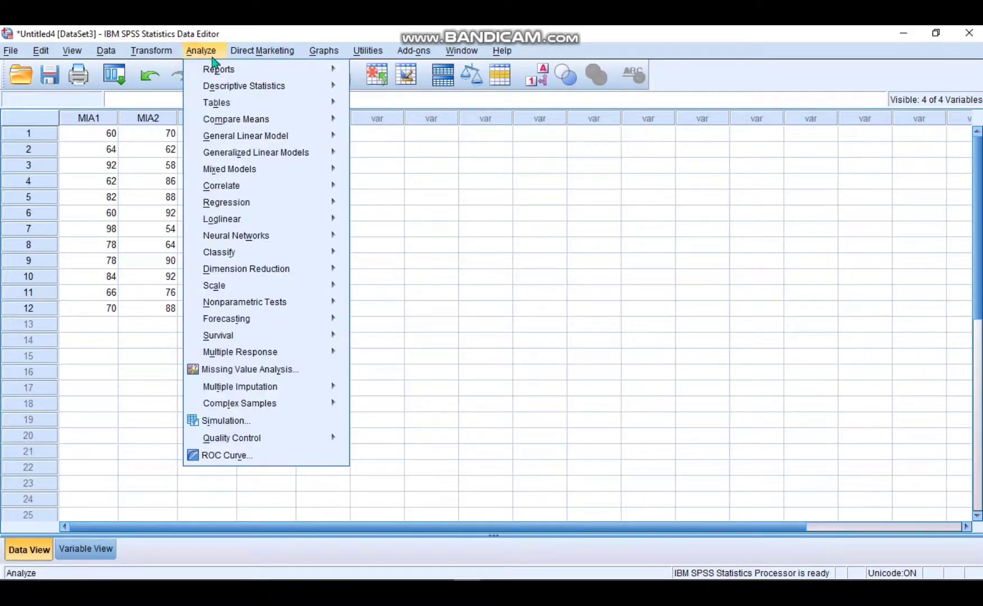
mouse_move(306, 92)
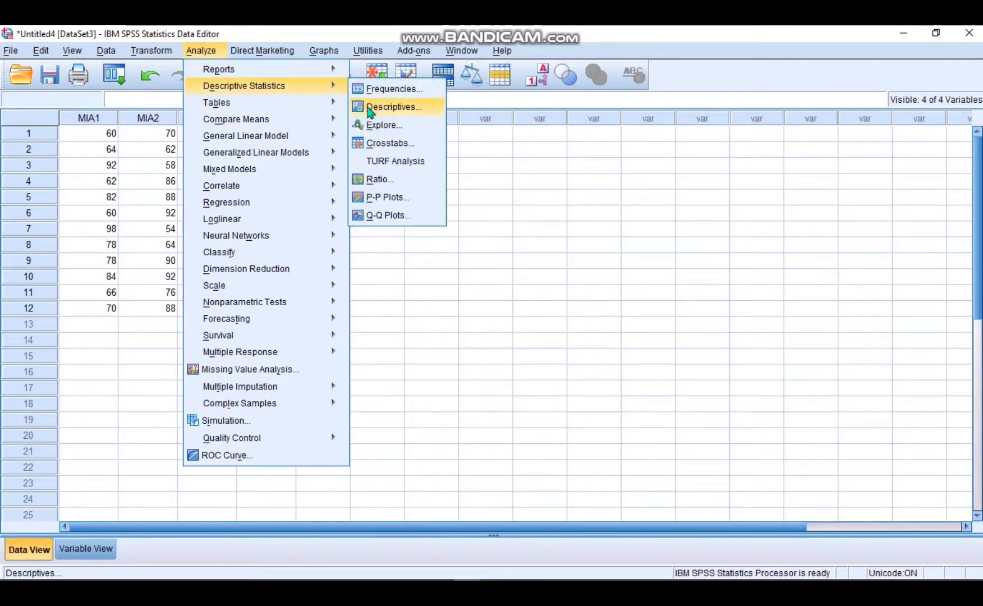
left_click(368, 107)
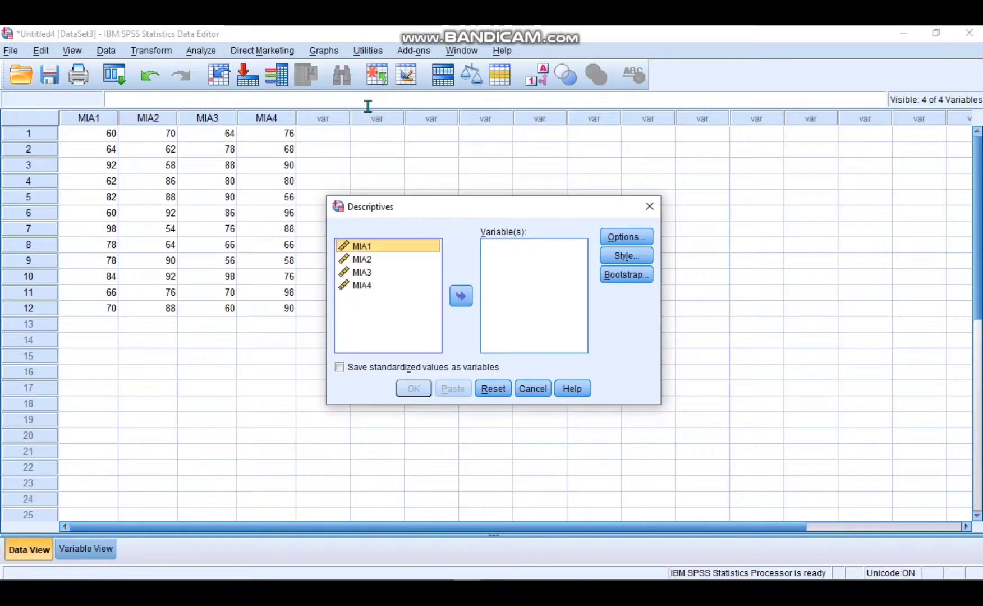
left_click(411, 251)
key("ctrl+a")
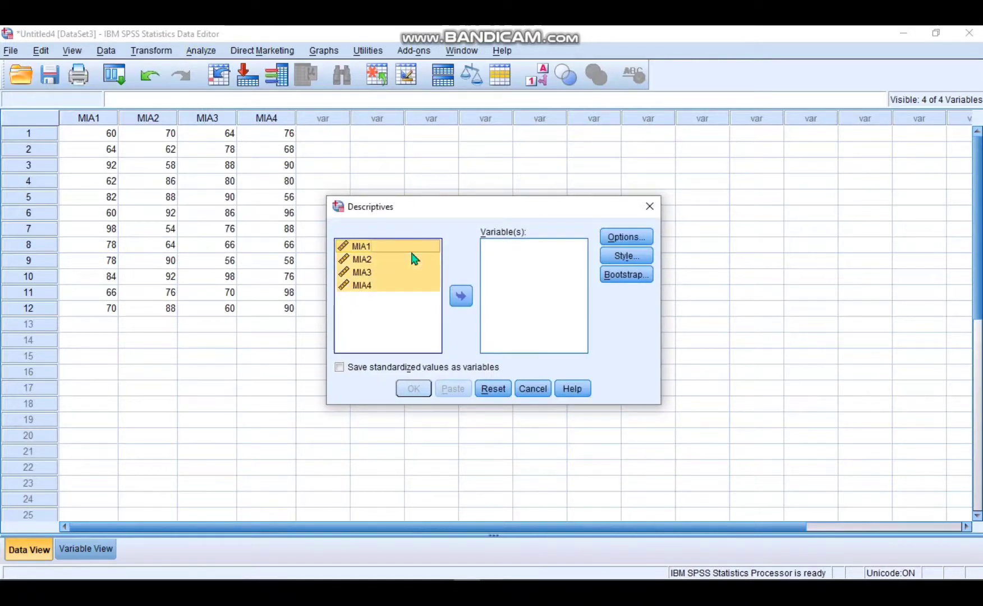
left_click(461, 296)
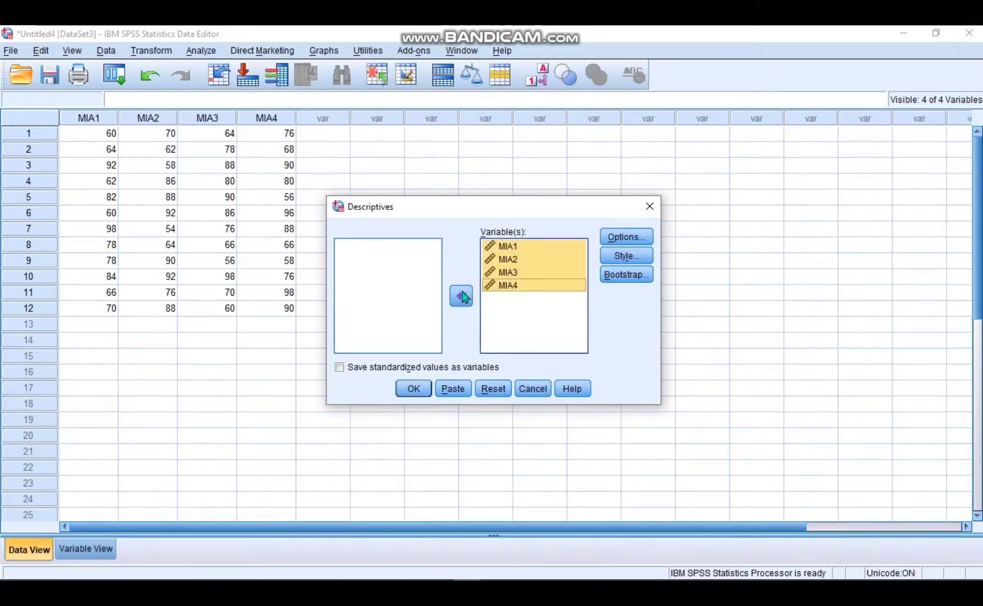
Add Sum, Variance, Range and S.E. mean to the statistics computed by the Descriptives analysis
left_click(647, 239)
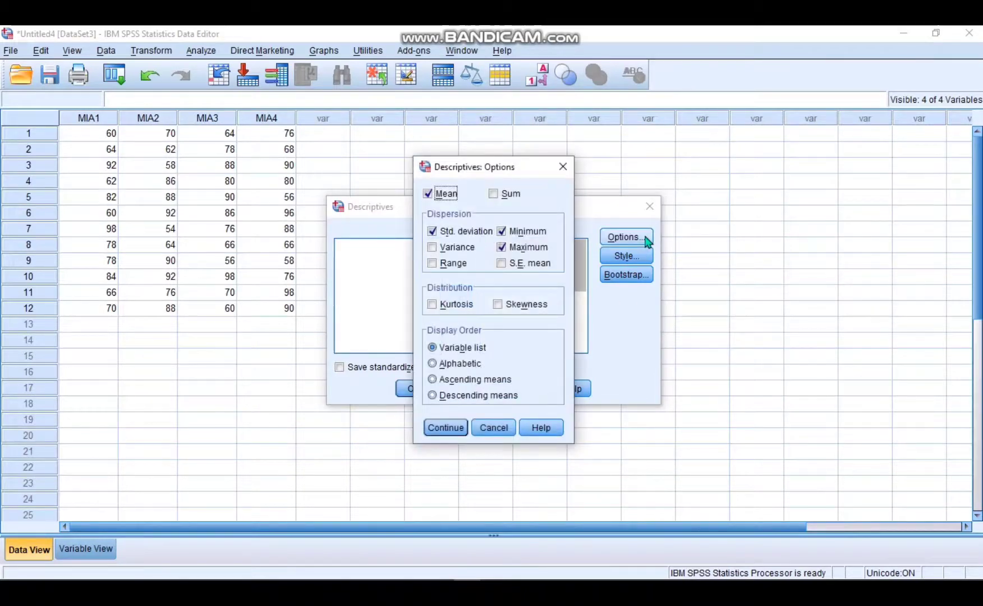
left_click(494, 195)
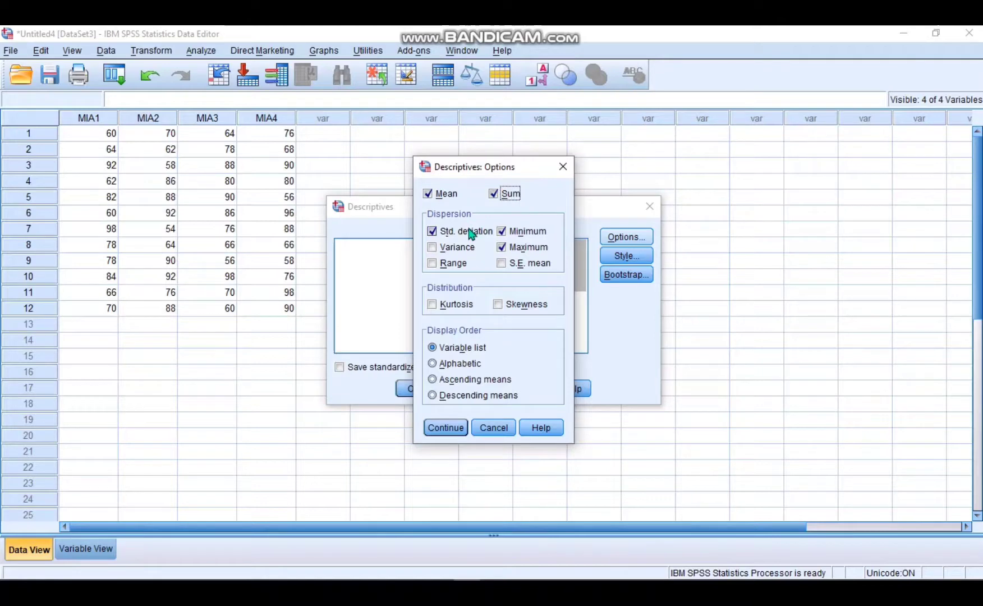
left_click(432, 248)
left_click(432, 263)
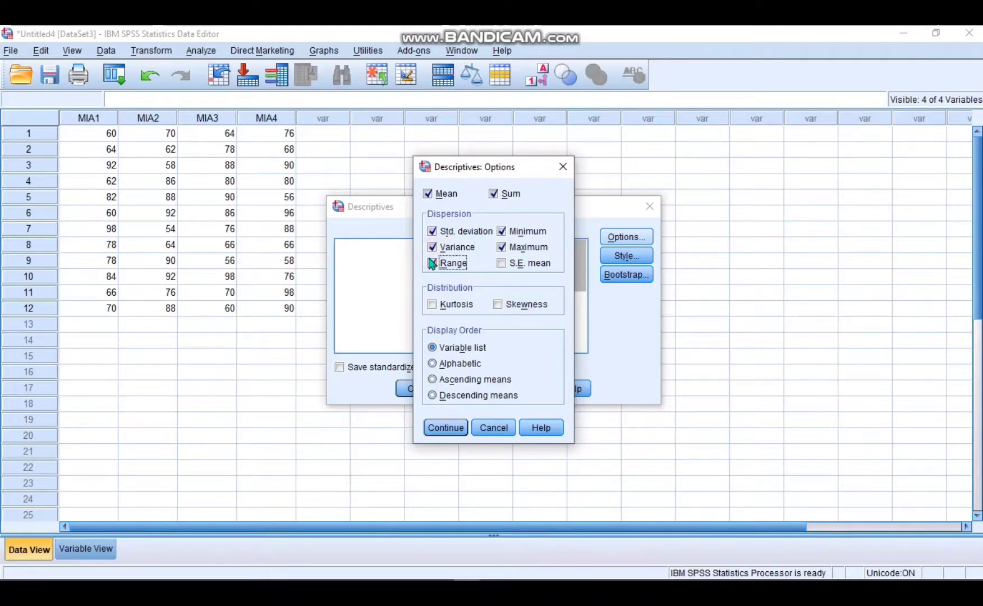
left_click(501, 264)
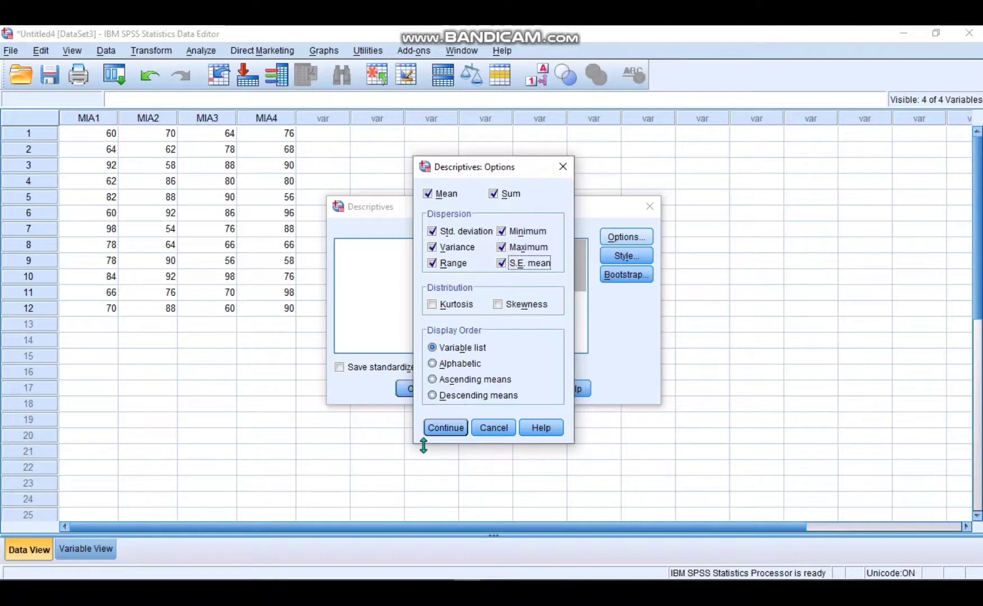
left_click(448, 430)
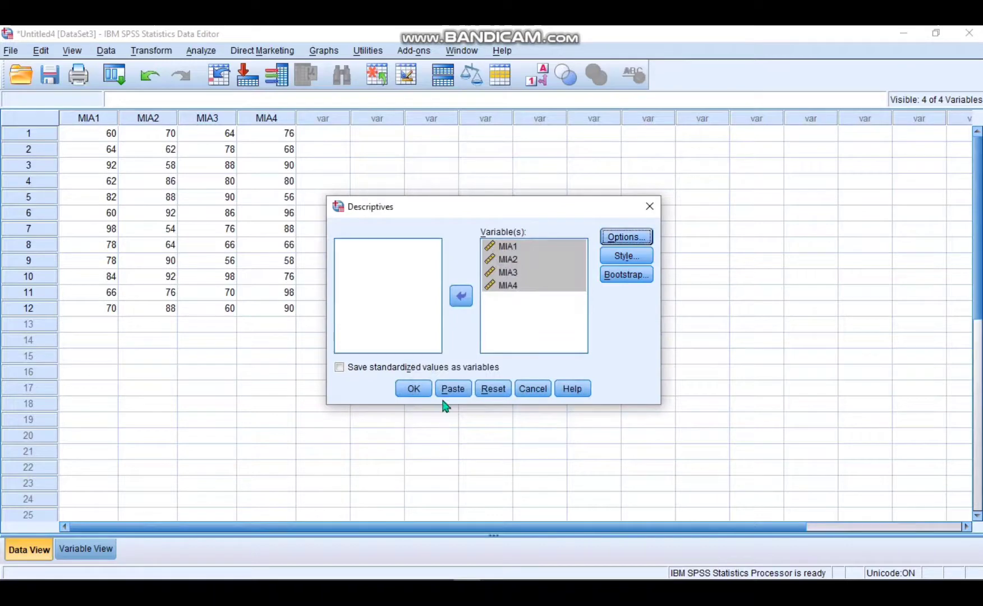
Run the Descriptives analysis and review the Descriptive Statistics table in the output
left_click(407, 388)
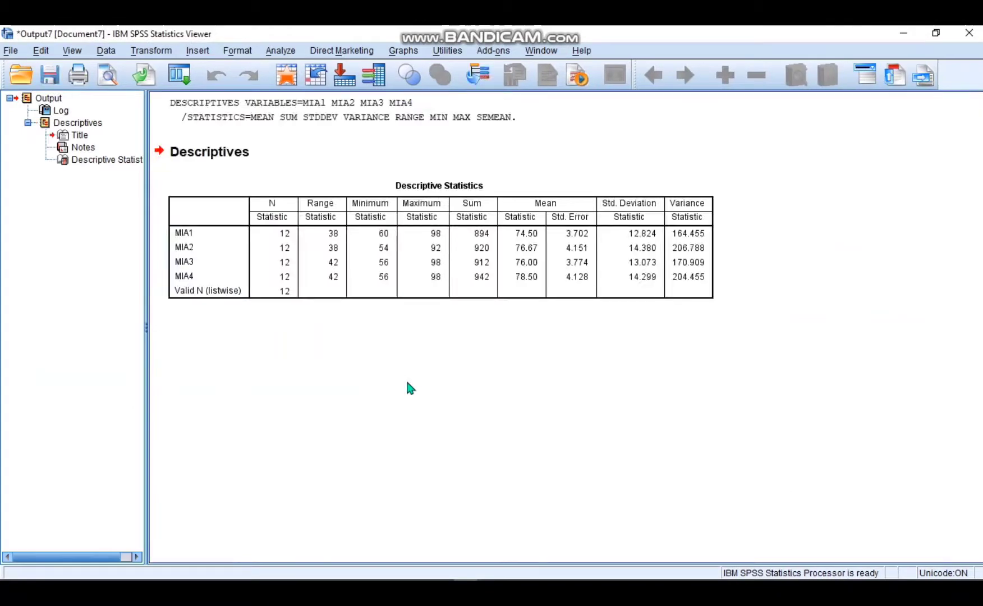
left_click(478, 294)
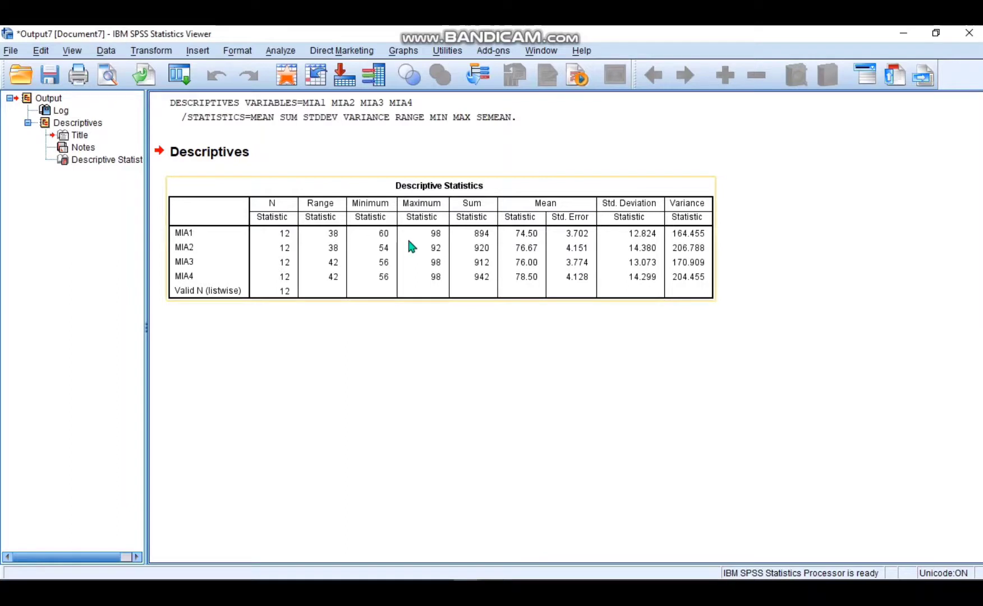
left_click(625, 311)
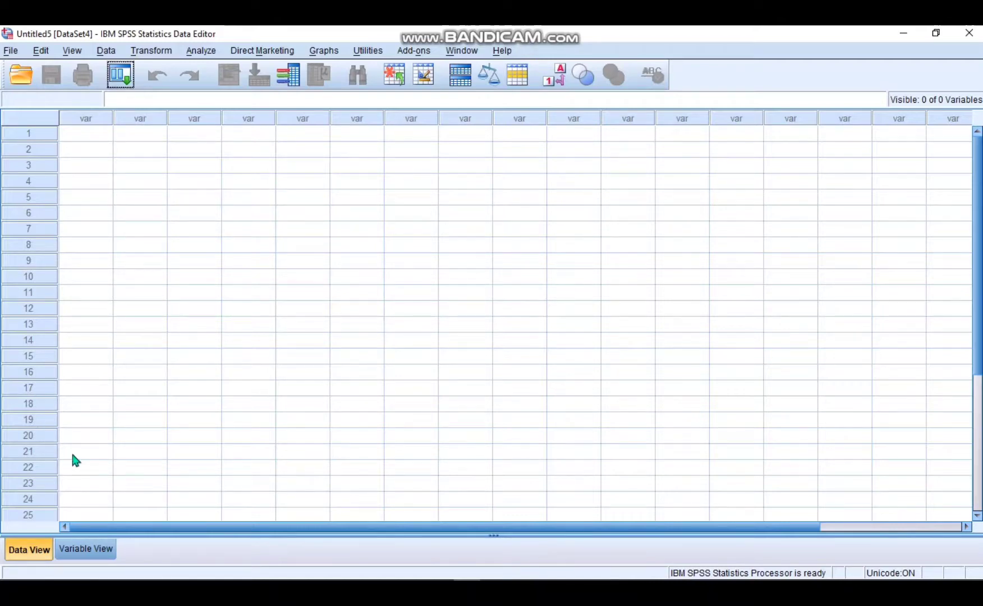
Define two variables named US and SKP in the new empty dataset
left_click(97, 551)
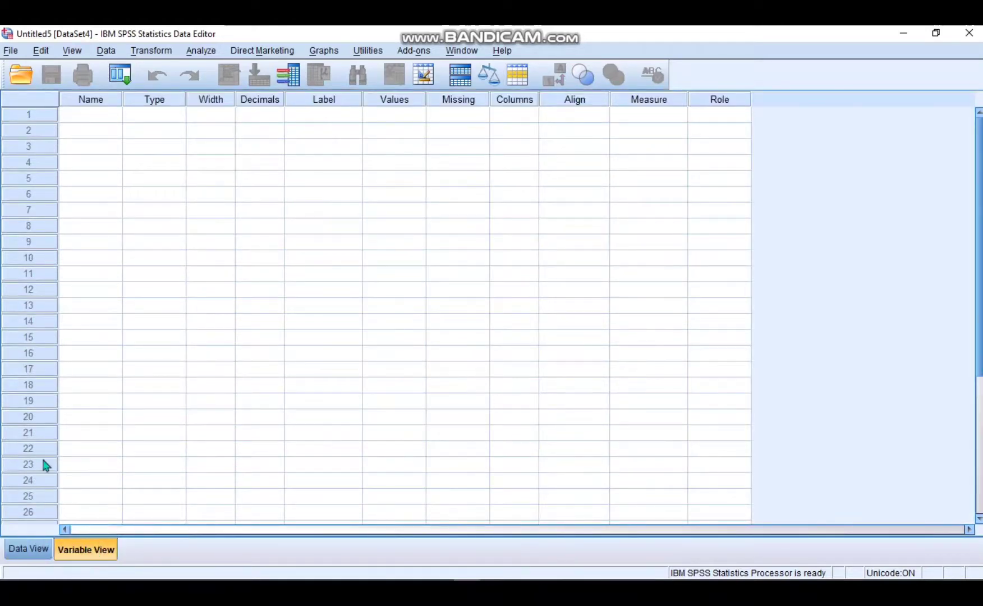
left_click(109, 114)
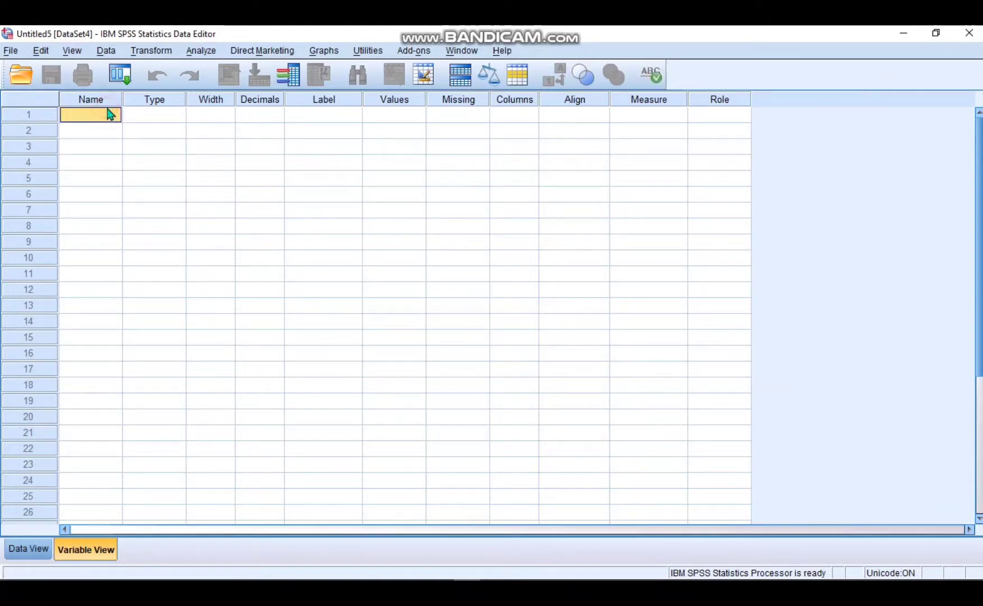
type("US")
key("Return")
type("SKP")
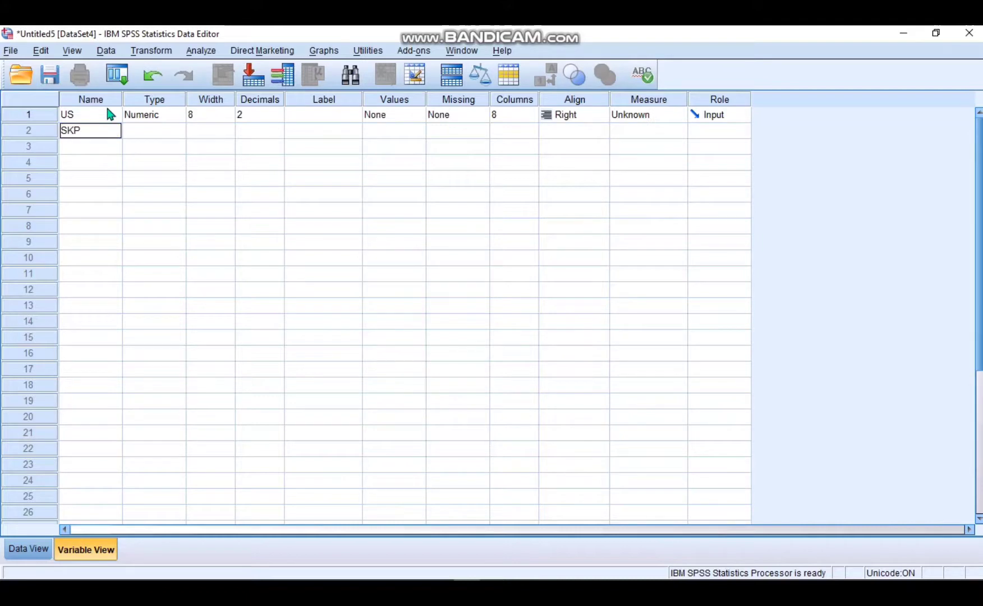
Set the decimals of the US variable to 0
left_click(274, 119)
left_click(278, 119)
left_click(278, 119)
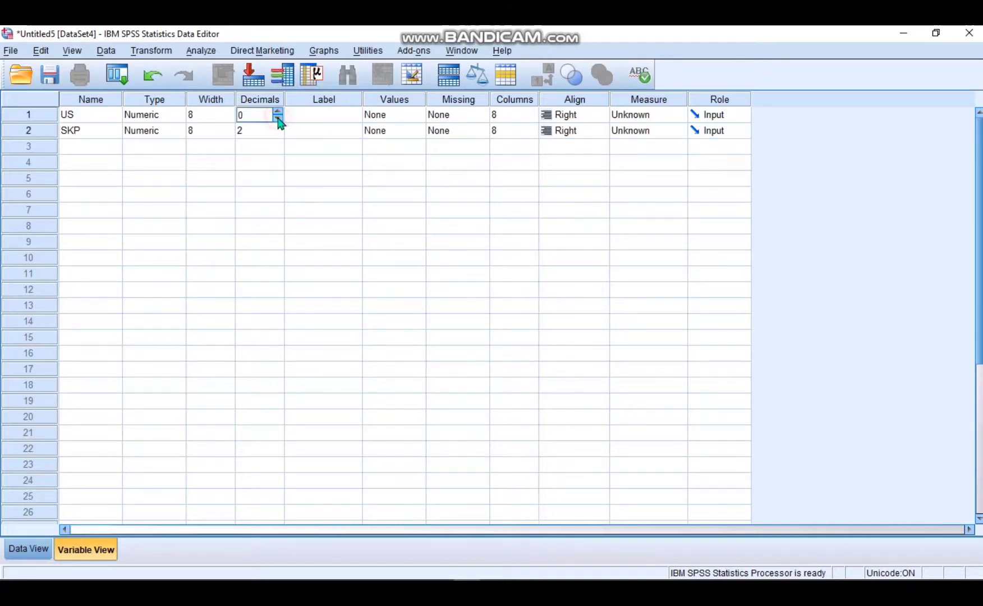
Set the decimals of the SKP variable to 0
left_click(278, 130)
left_click(278, 134)
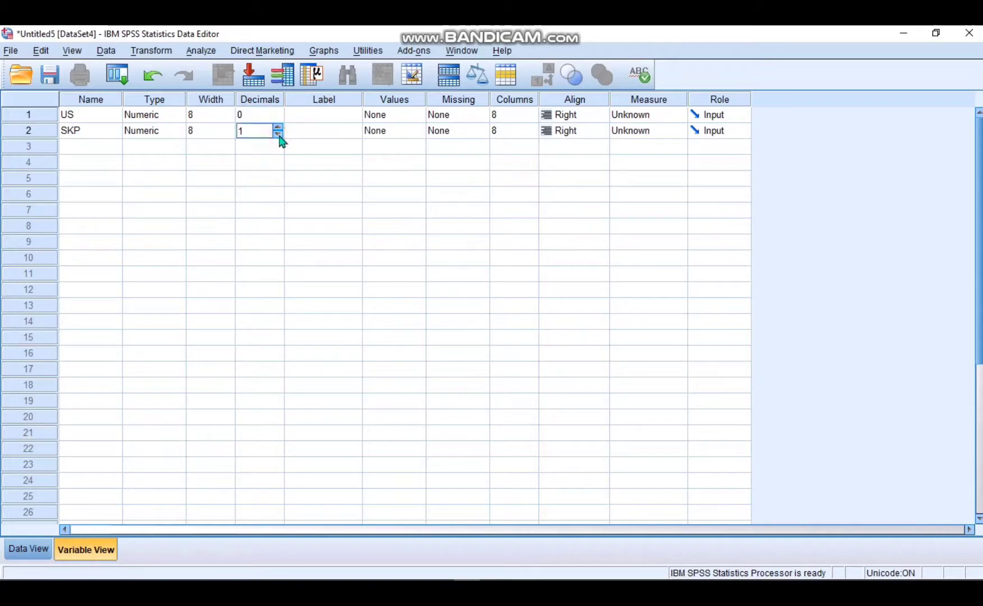
left_click(278, 134)
Label the US variable as Usia and the SKP variable as Sikap
left_click(321, 114)
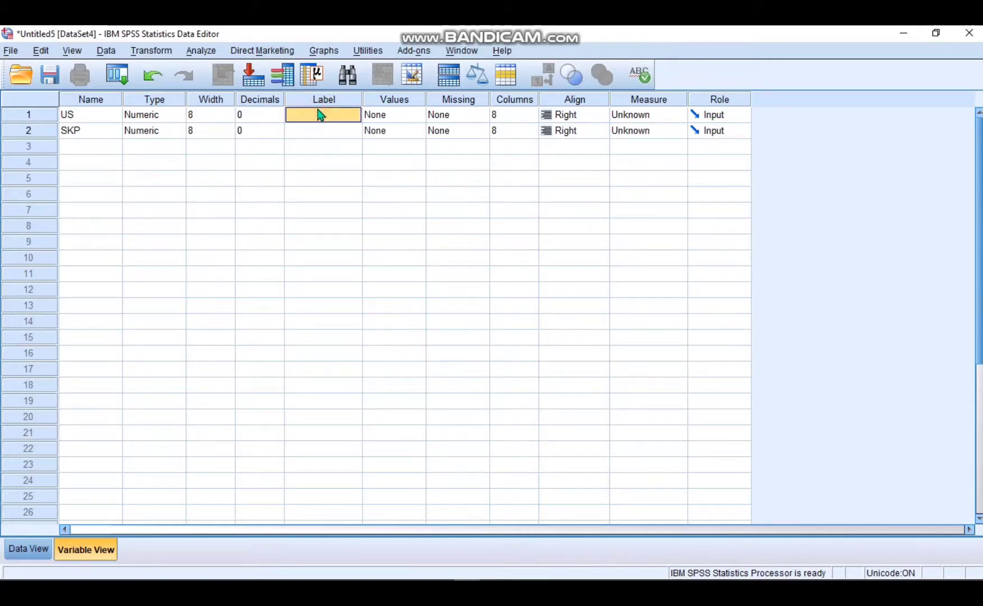
left_click(318, 111)
key("Caps_Lock")
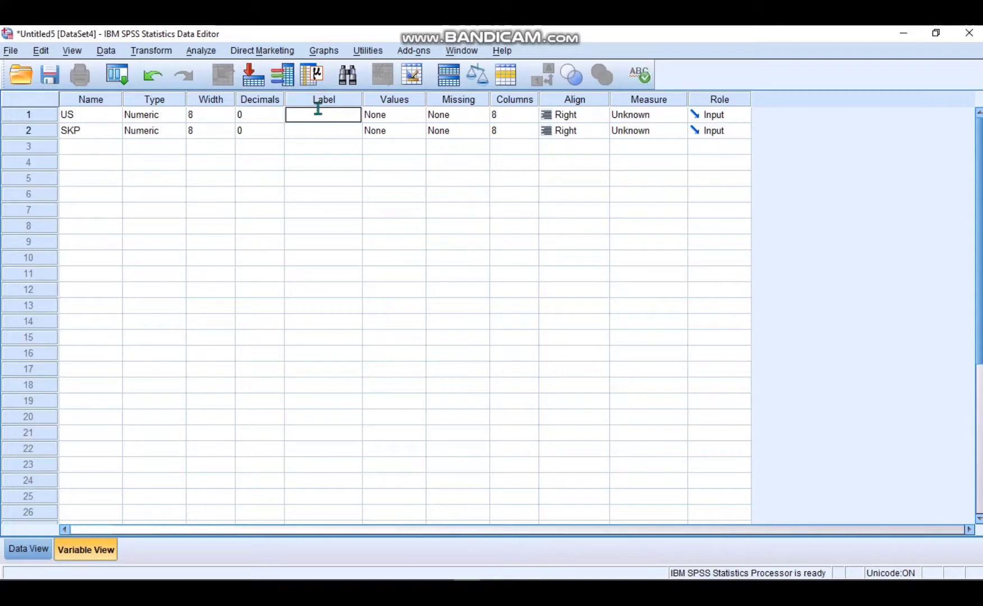
type("Usia")
key("Return")
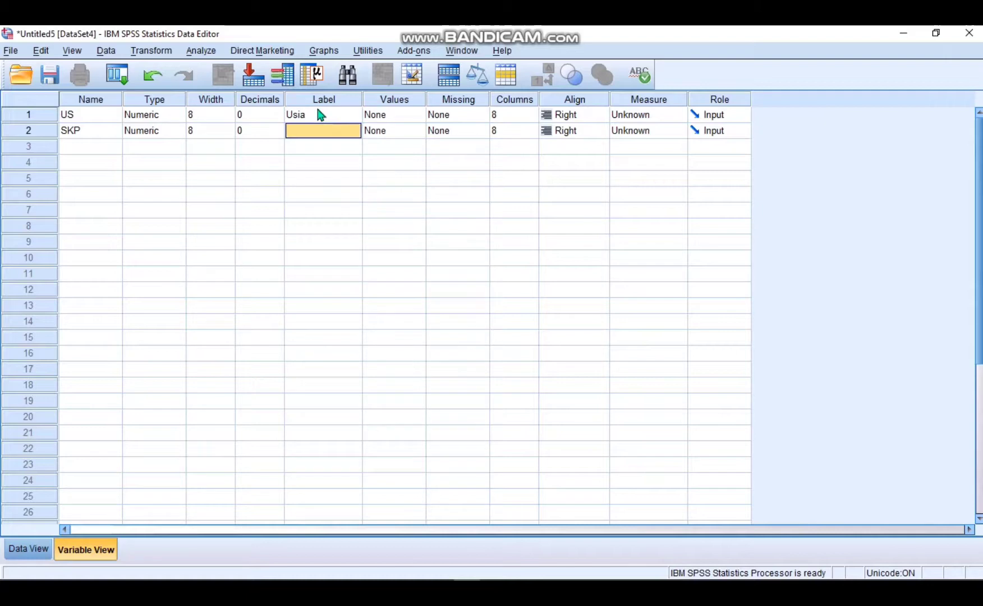
type("Sikap")
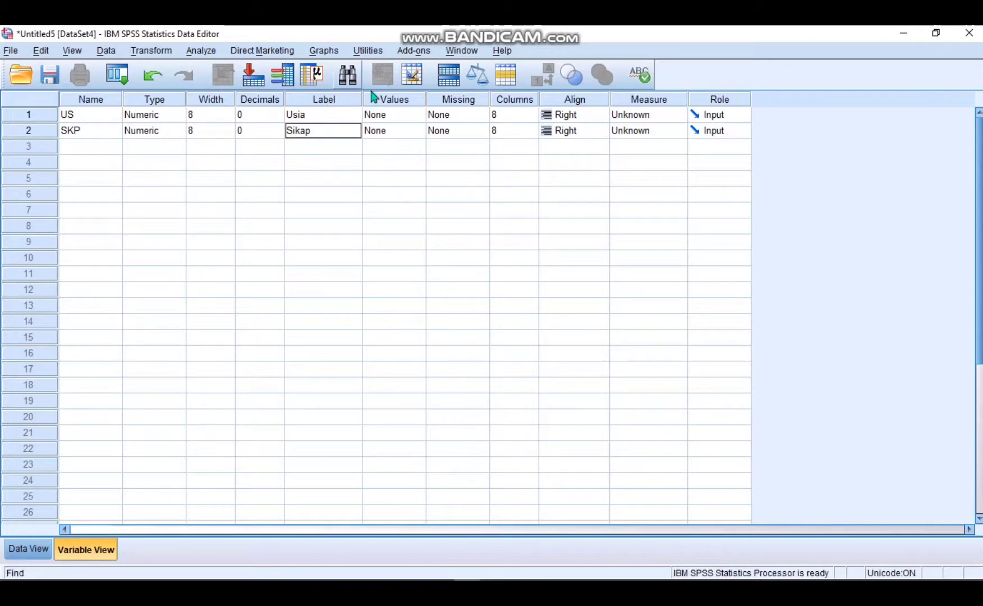
Add value labels to the US variable: 1 for 13-19 and 2 for 20-24
left_click(414, 117)
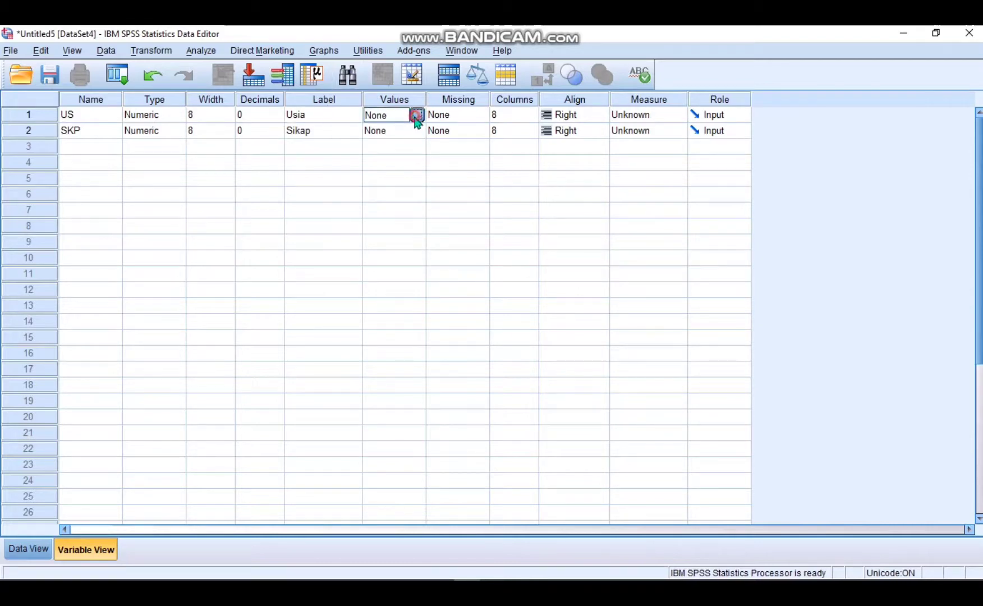
left_click(415, 115)
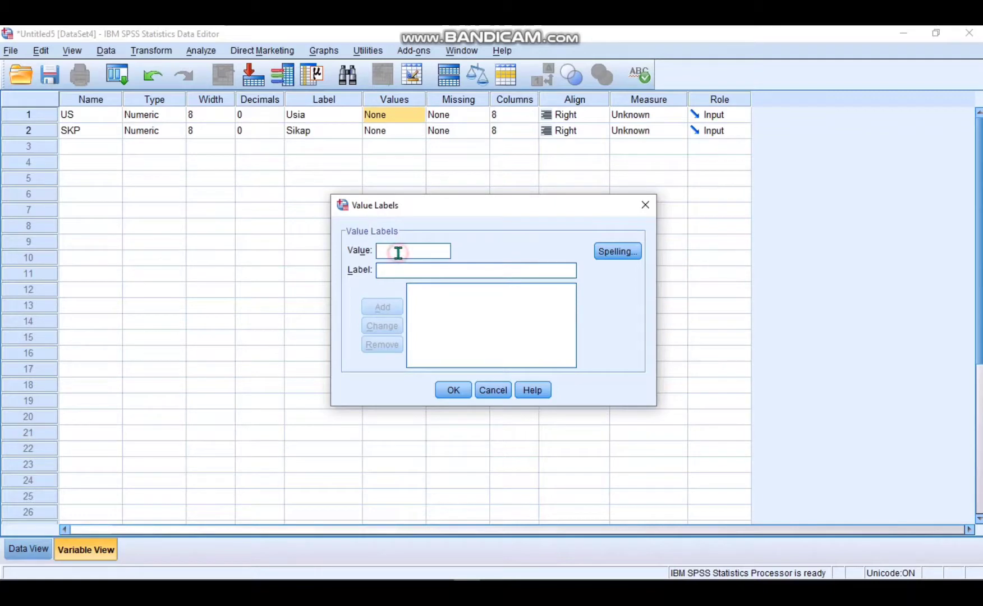
type("1")
left_click(401, 273)
type("13-19")
left_click(381, 314)
type("2")
left_click(395, 272)
type("20-24")
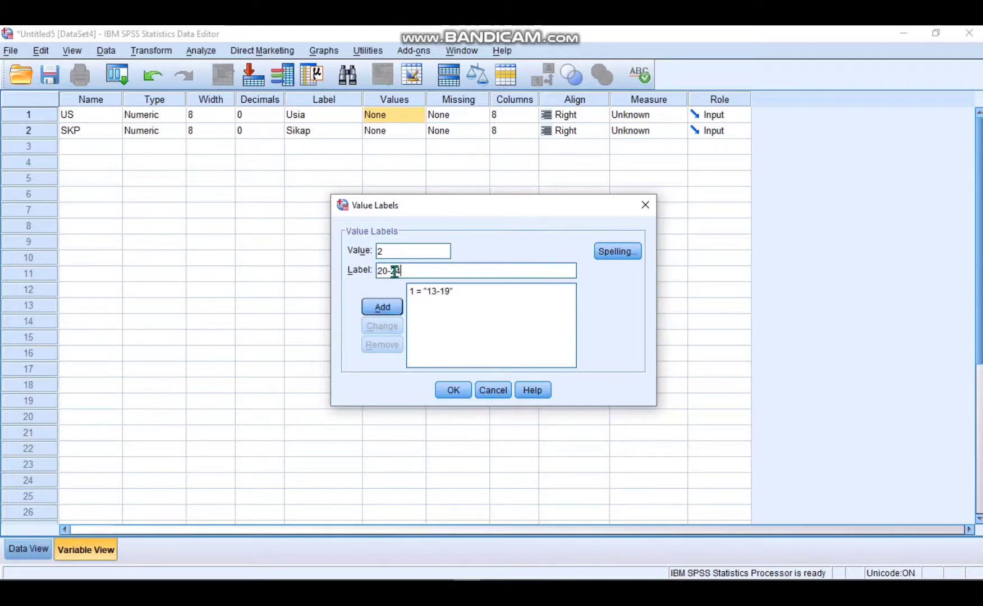
left_click(396, 306)
Add the value labels 3 for 25-34 and 4 for 35-44 to US and apply the value labels
type("3")
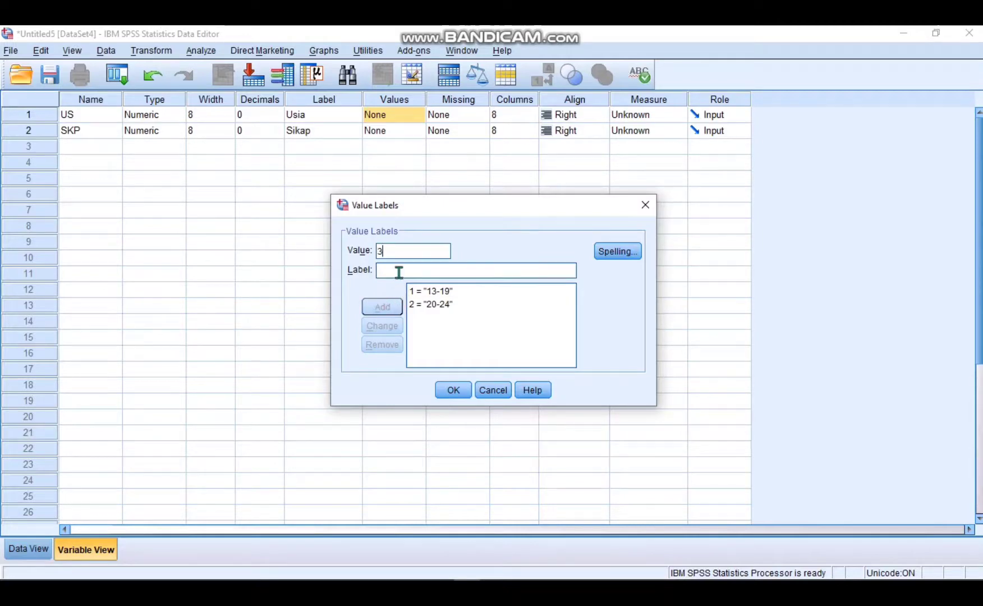
left_click(399, 273)
type("2")
key("BackSpace")
type("25")
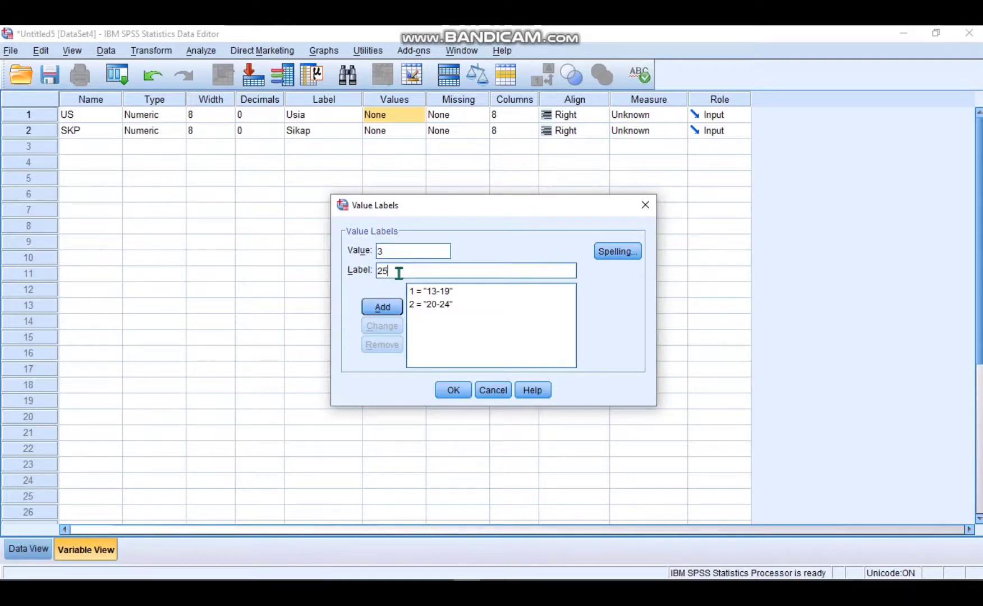
type("-34")
left_click(386, 306)
type("4")
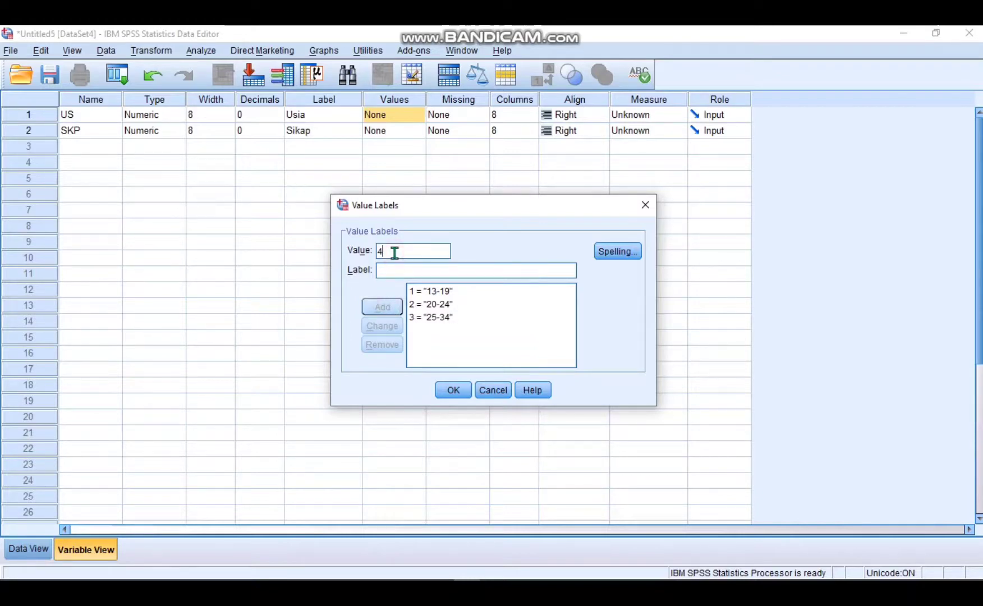
left_click(402, 266)
type("35-")
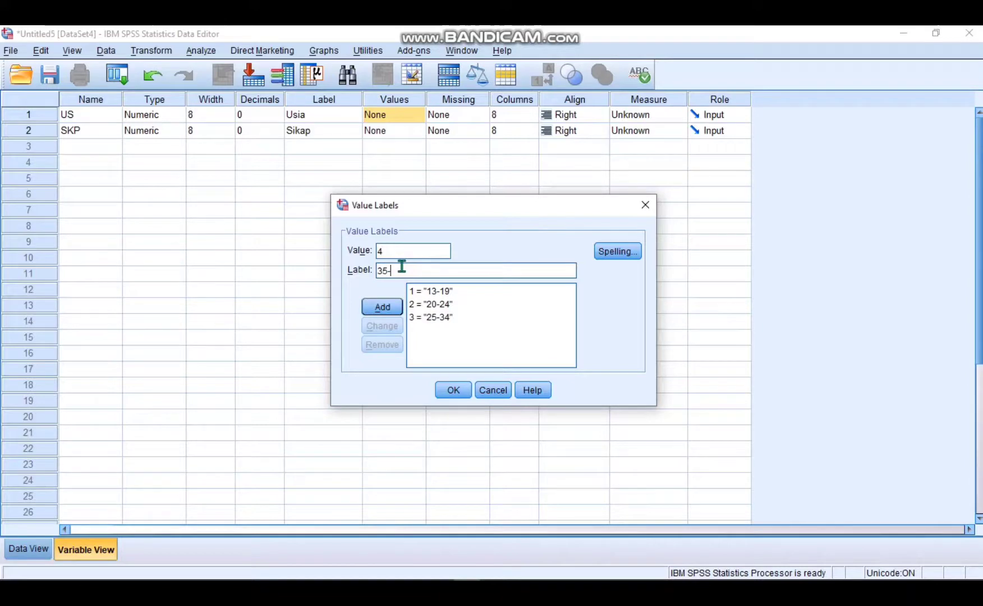
type("44")
left_click(396, 306)
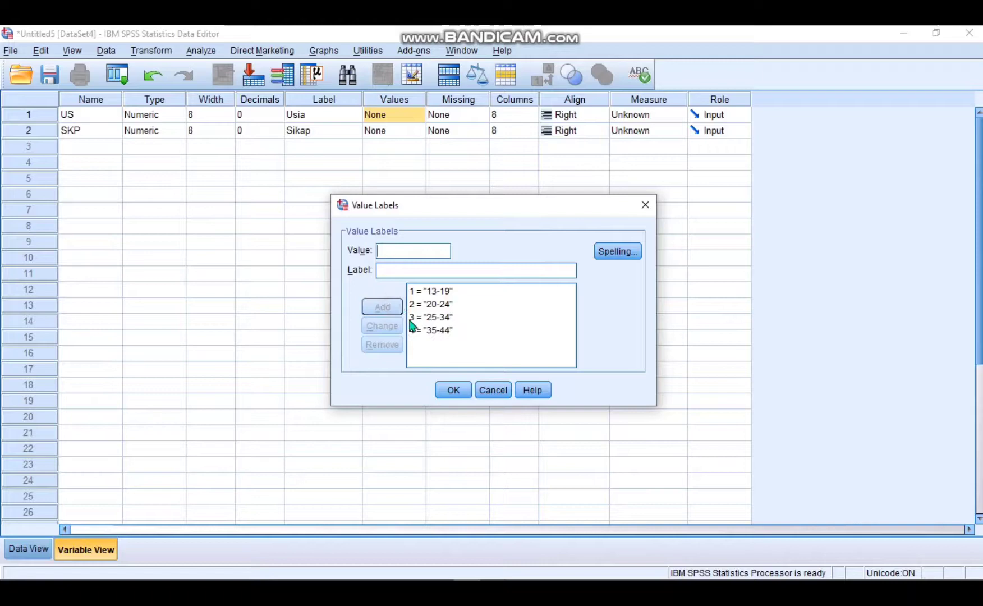
left_click(462, 389)
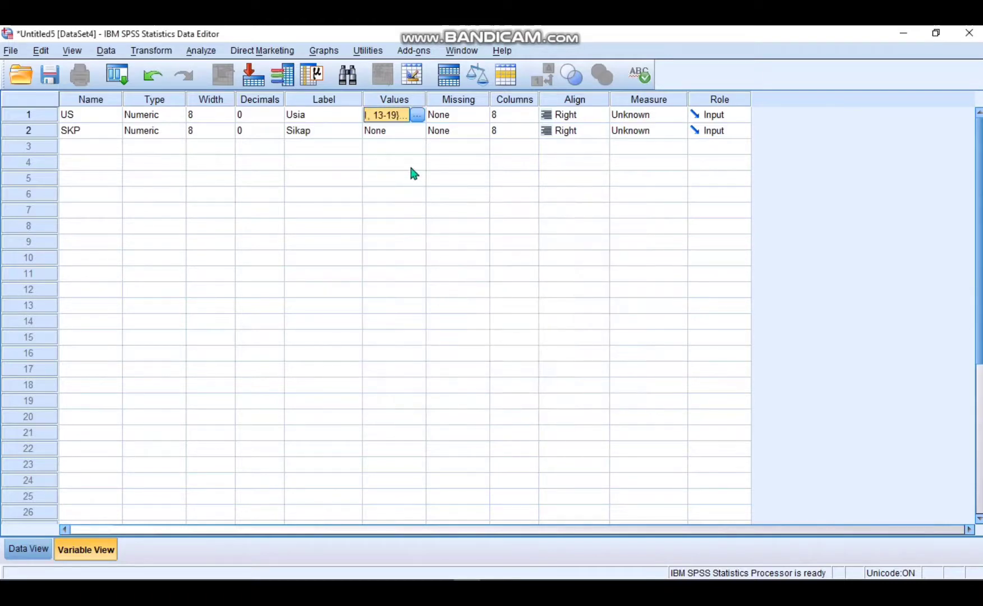
Add a value label to the SKP variable: 1 for "sangat puas"
left_click(414, 134)
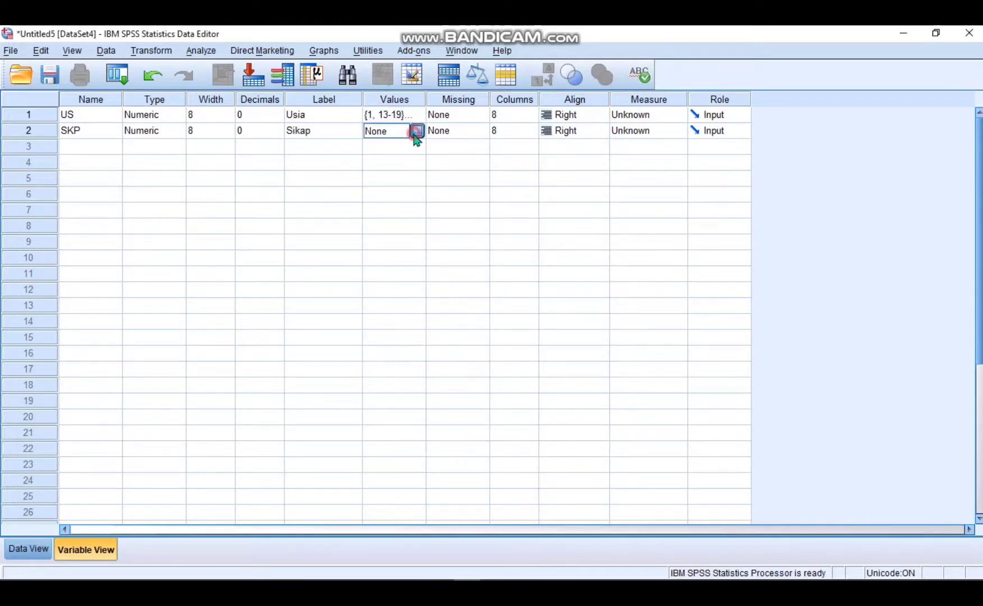
left_click(415, 131)
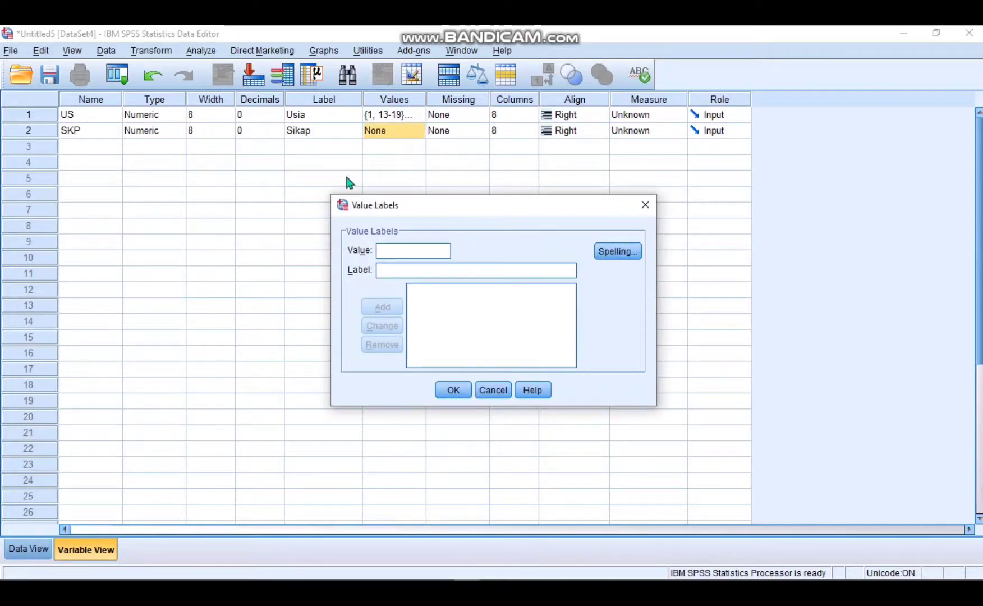
type("1")
left_click(403, 270)
type("sanga")
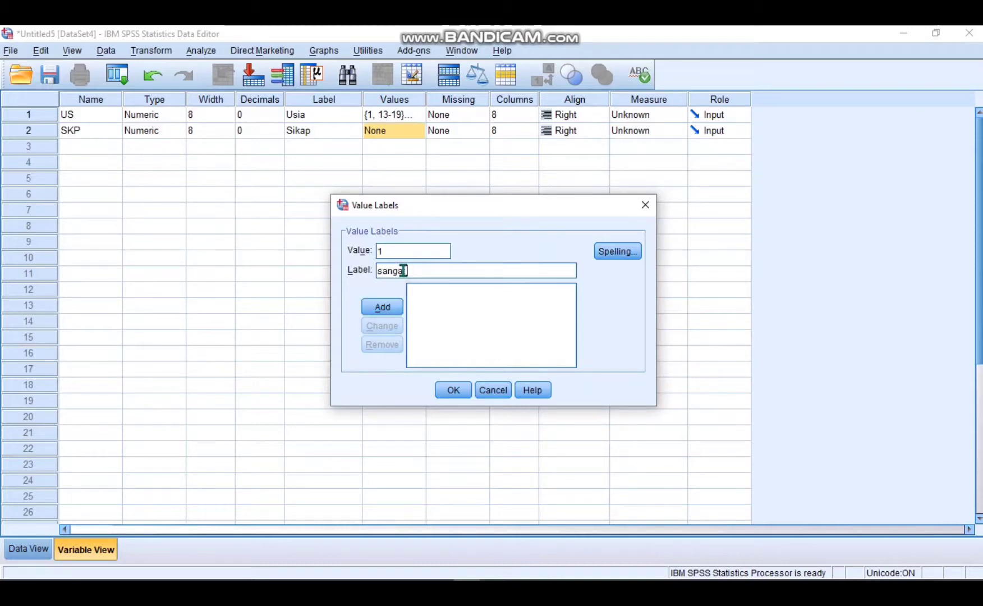
type("t puas")
left_click(385, 308)
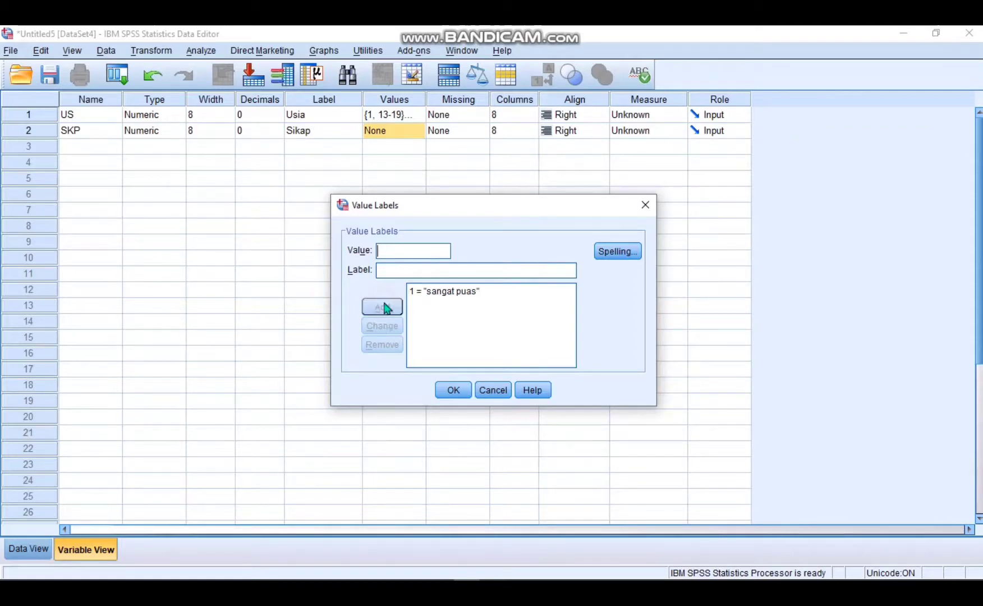
Add the value label 2 for "tidak puas" to SKP and apply its value labels
type("2")
left_click(389, 270)
type("tidak")
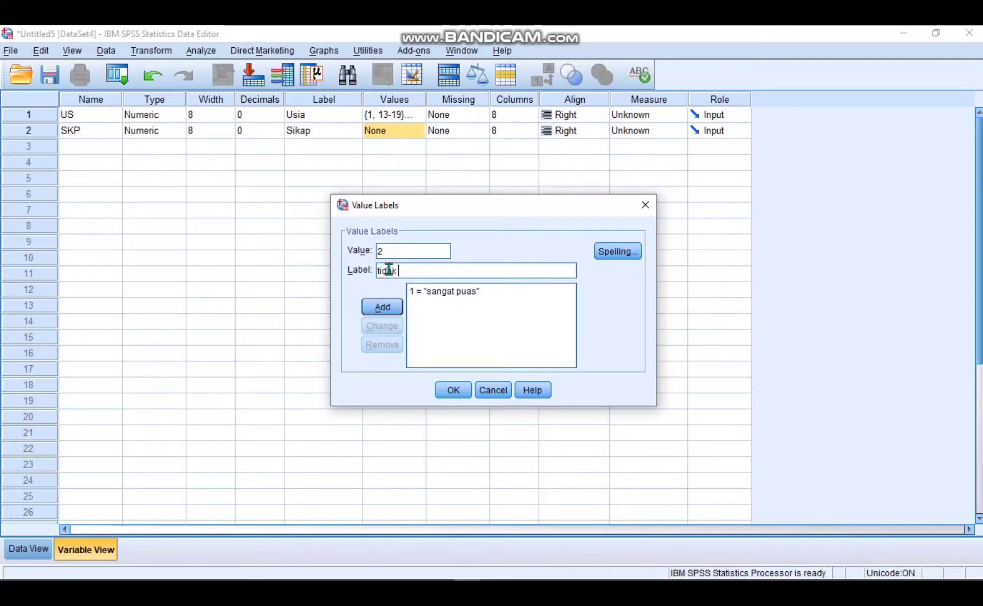
type(" puas")
left_click(386, 305)
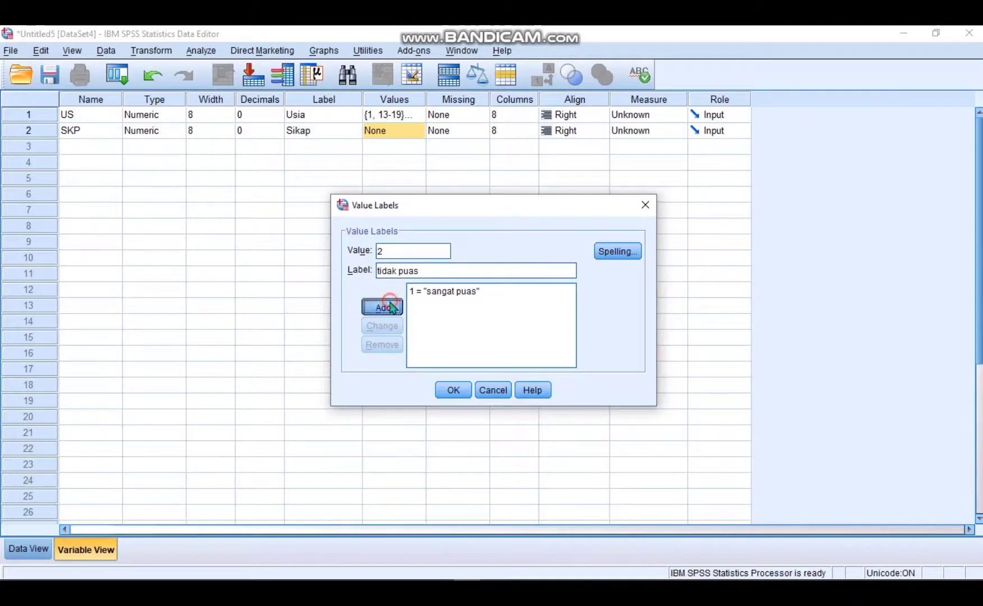
left_click(456, 391)
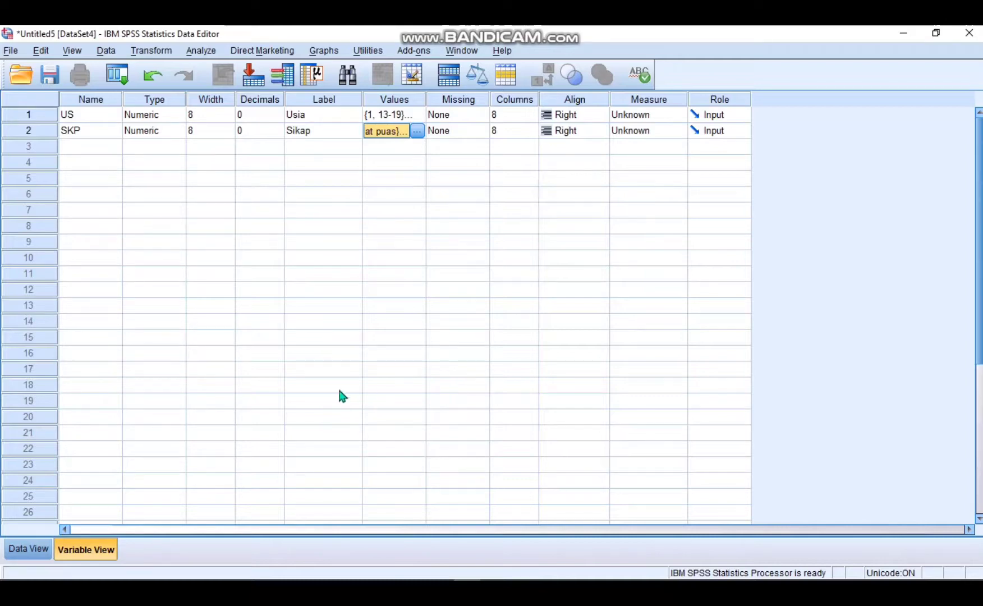
Show the empty data grid, then switch to Excel and copy the range A1:B19 on Sheet2
left_click(29, 549)
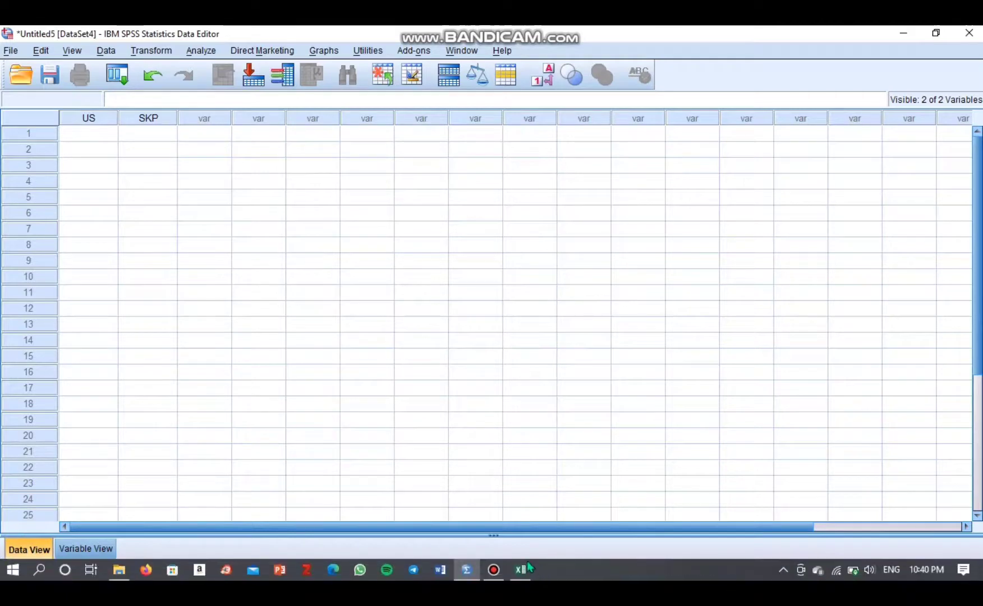
left_click(521, 571)
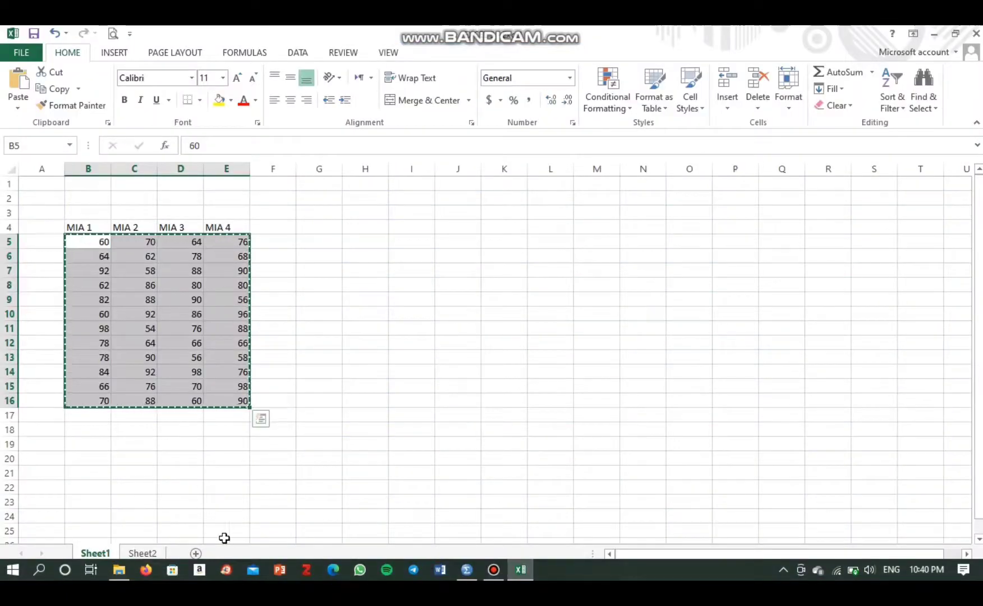
left_click(144, 554)
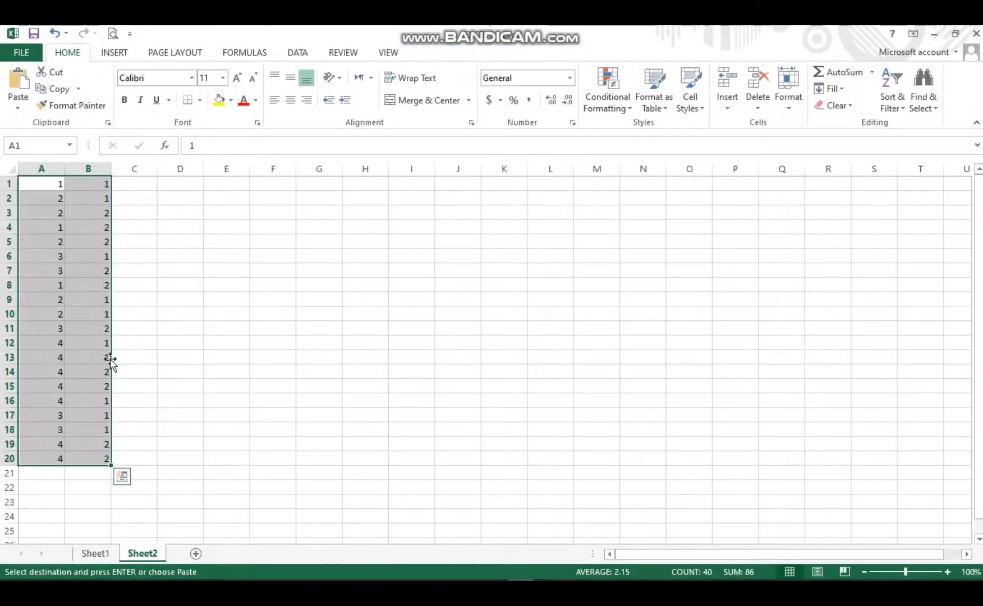
left_click_drag(53, 184, 85, 449)
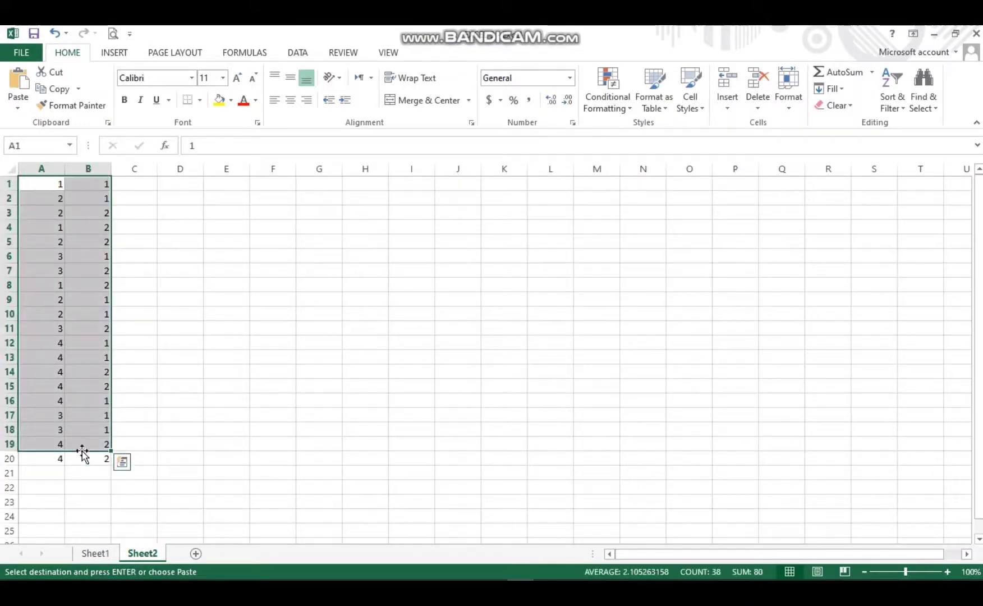
key("ctrl+c")
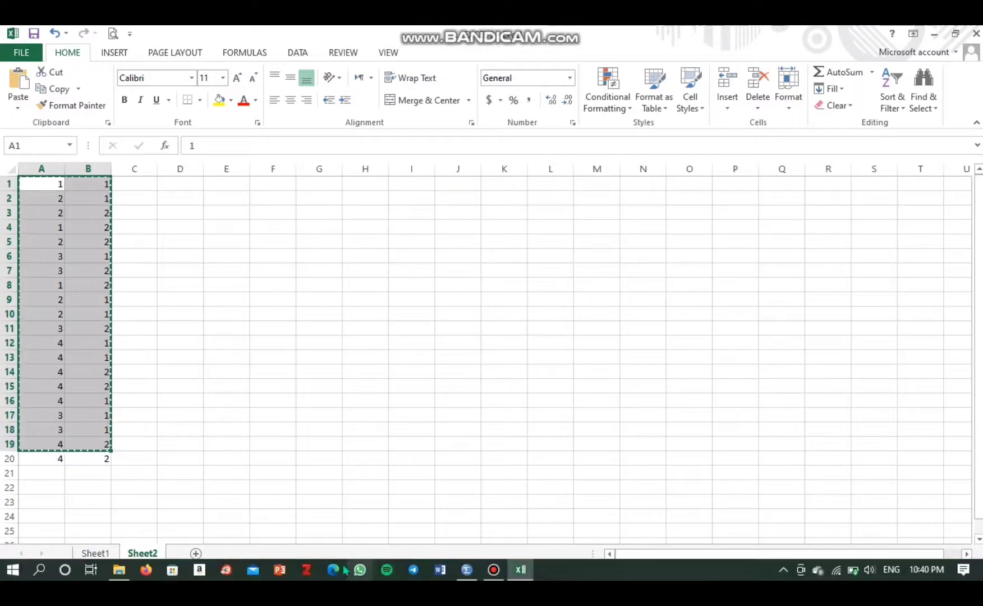
Switch back to SPSS and paste the copied data into the US and SKP columns from case 1
left_click(467, 570)
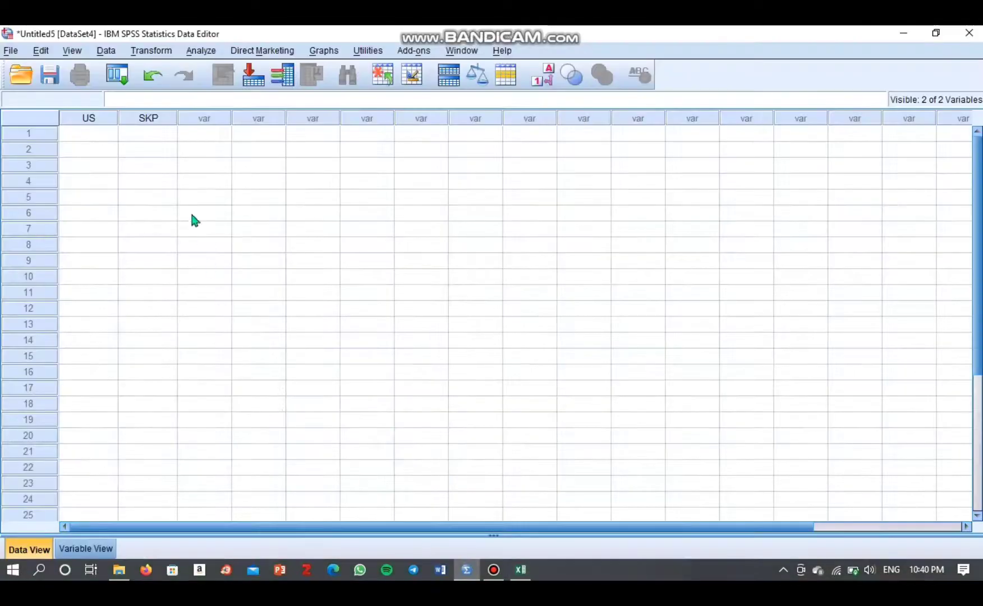
left_click(92, 136)
key("ctrl+v")
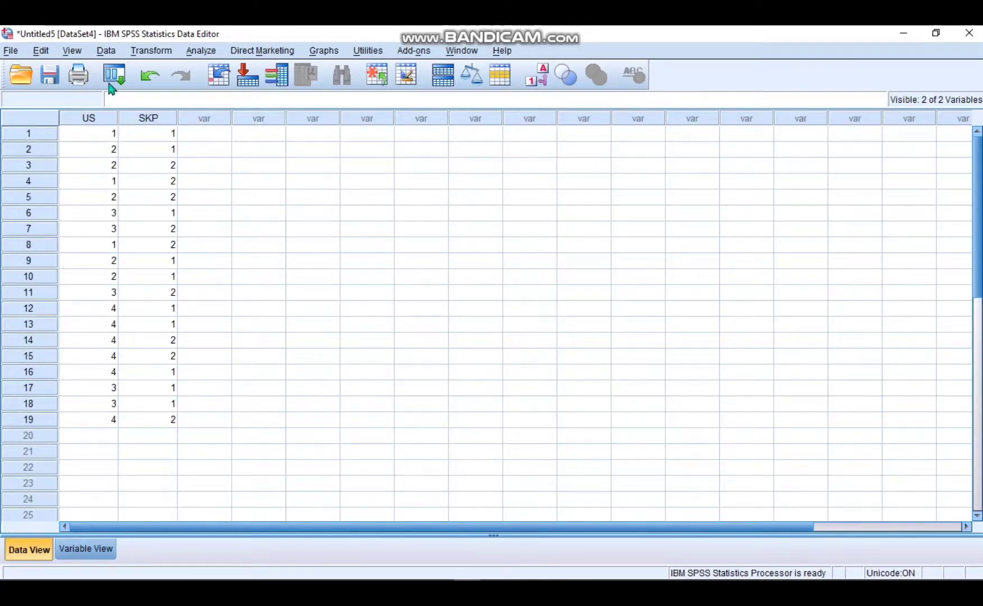
Set up a Crosstabs analysis with Usia [US] as the row variable and Sikap [SKP] as the column variable
left_click(193, 51)
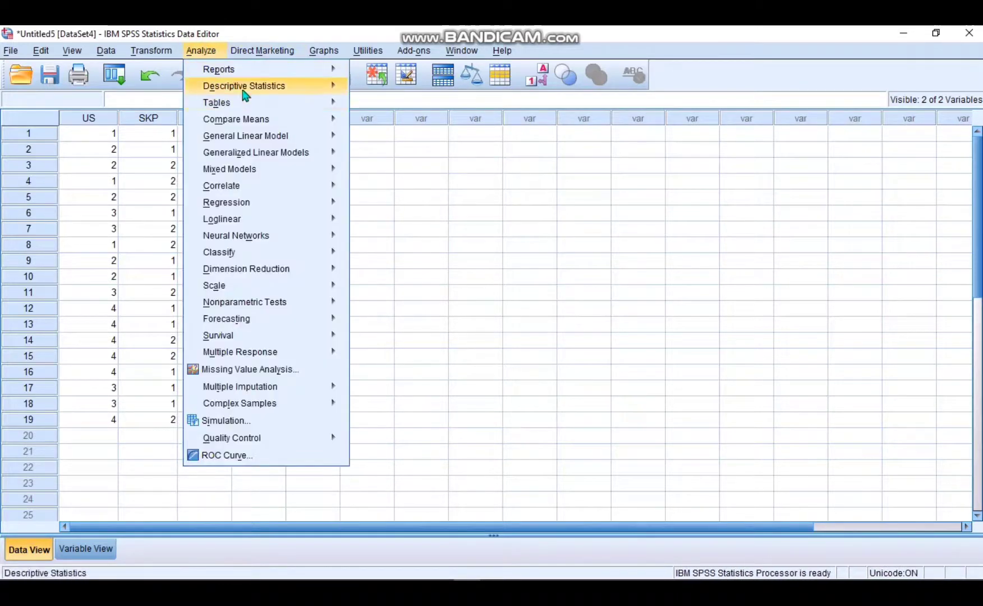
mouse_move(277, 88)
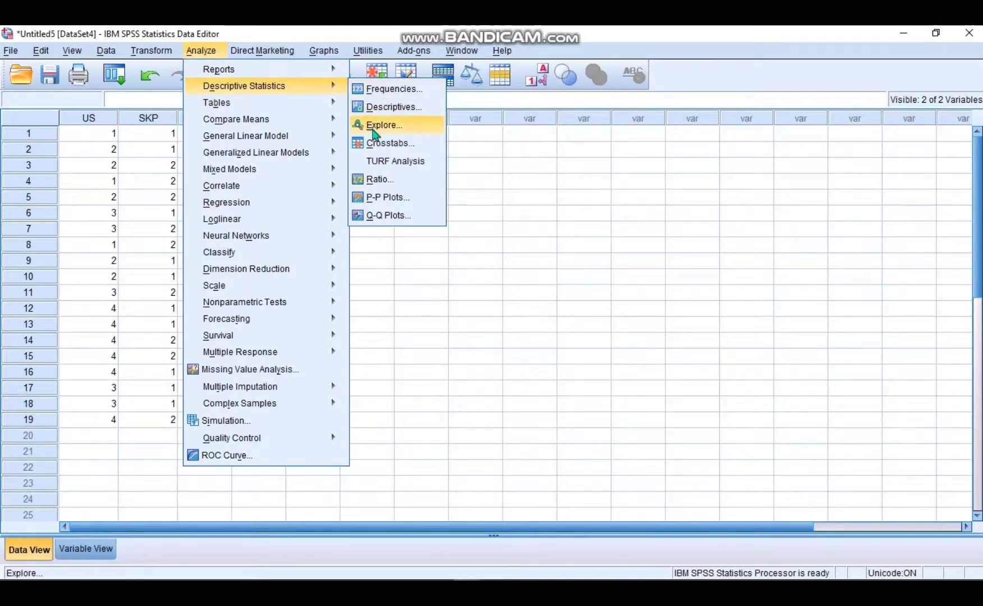
left_click(378, 145)
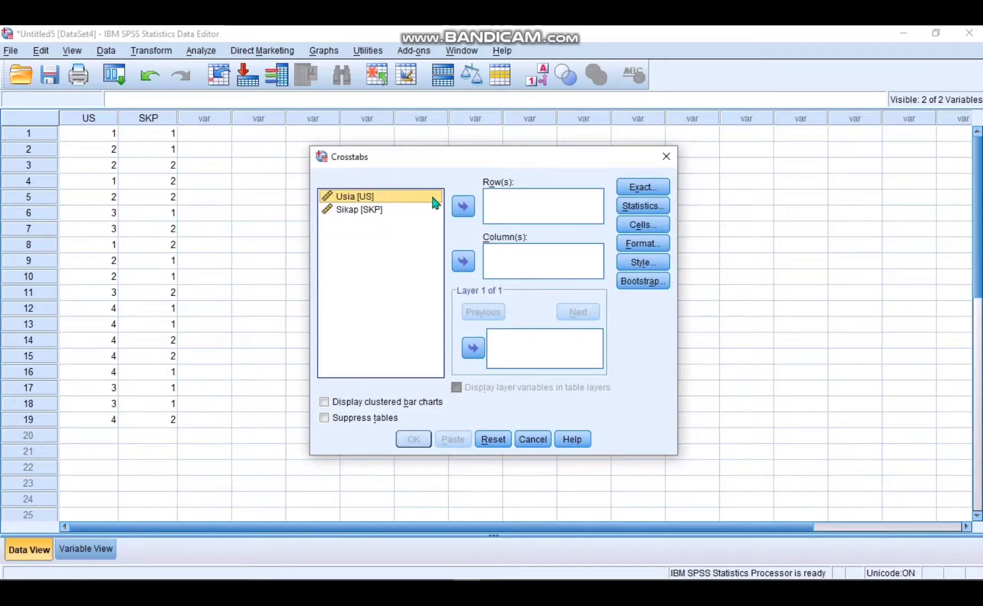
left_click(463, 207)
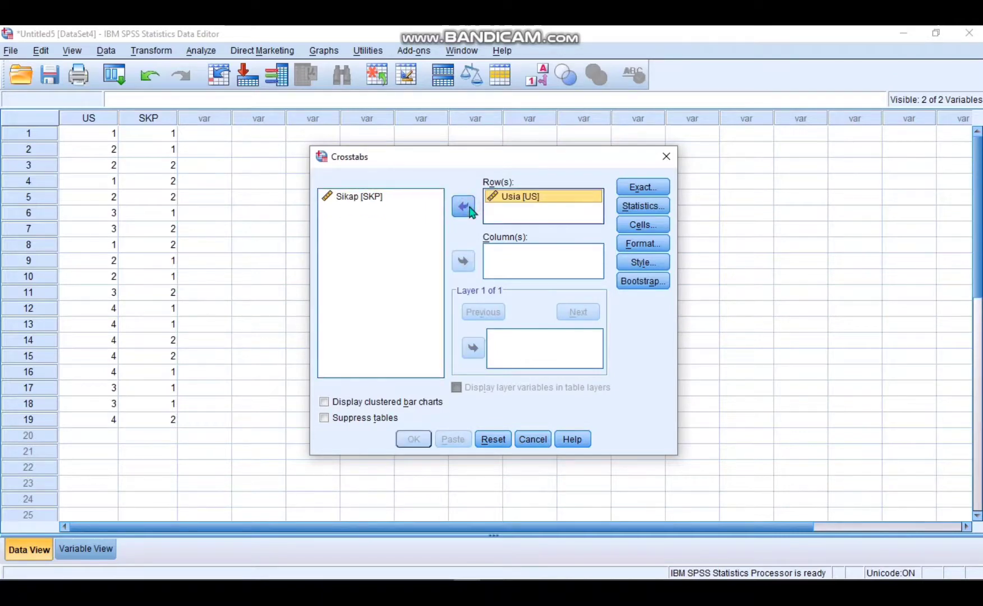
left_click(394, 195)
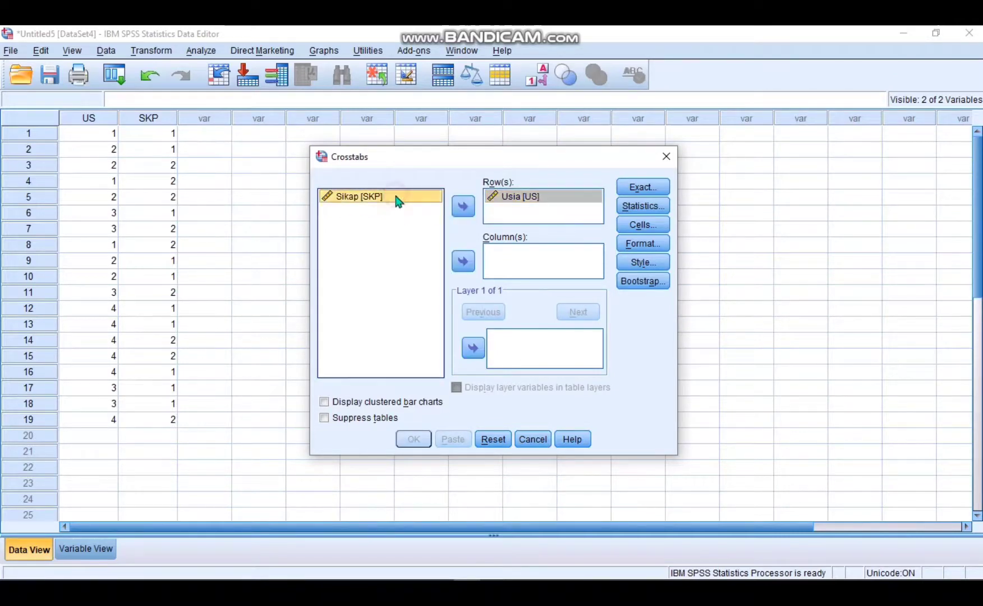
left_click(468, 268)
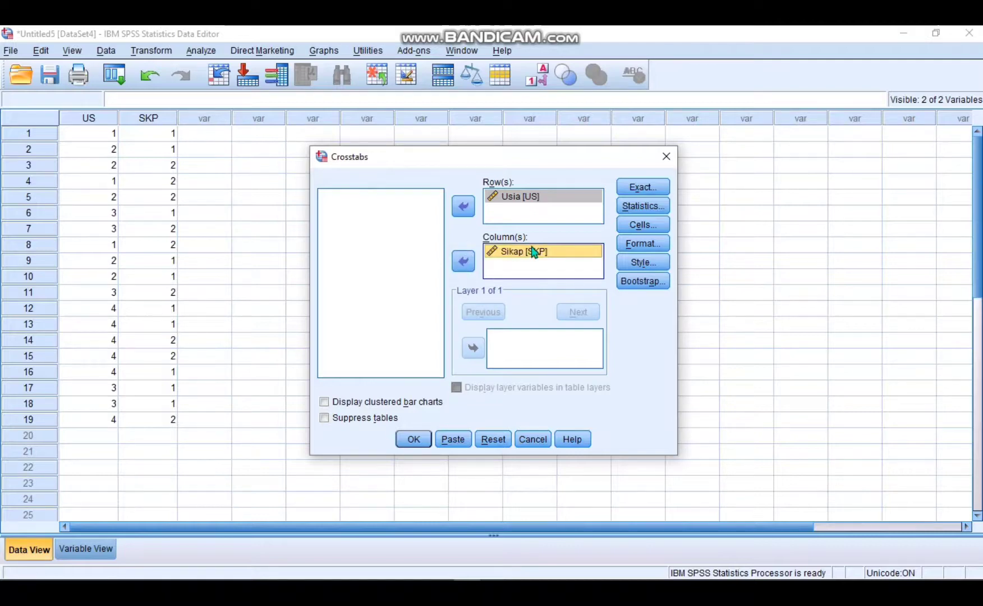
Add the Chi-square test to the statistics of the Crosstabs analysis
left_click(640, 209)
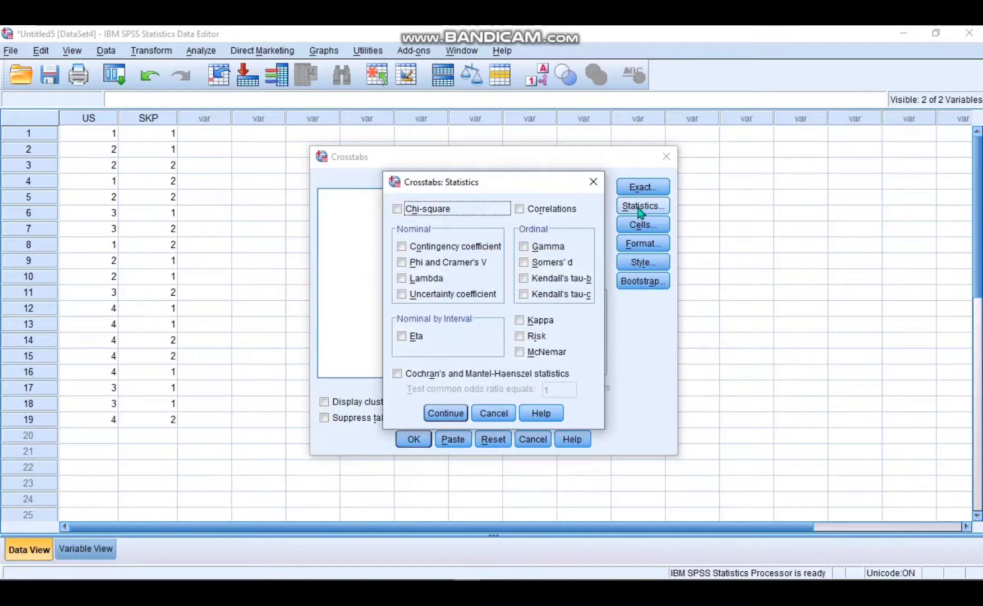
left_click(398, 210)
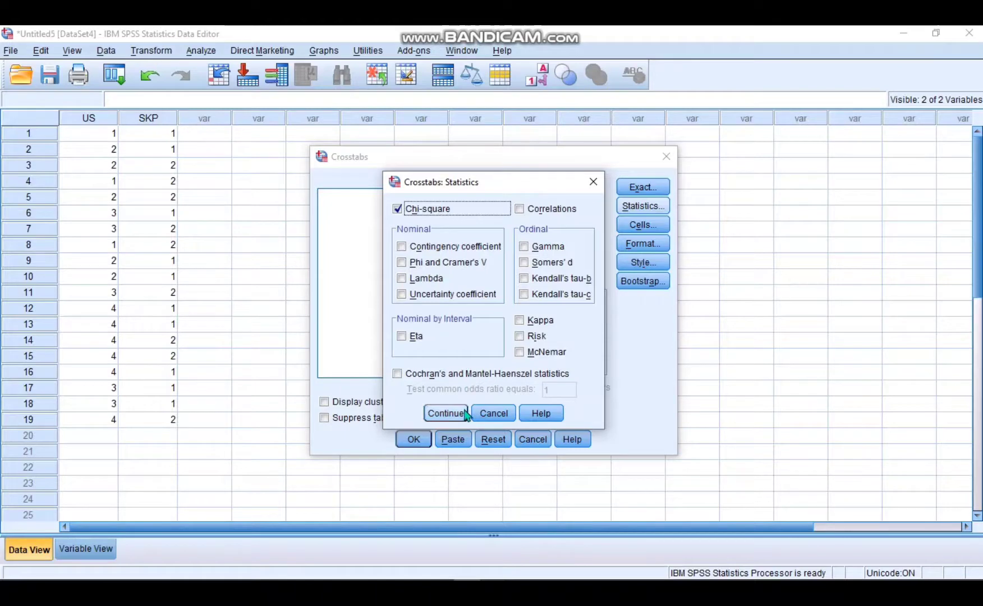
left_click(446, 413)
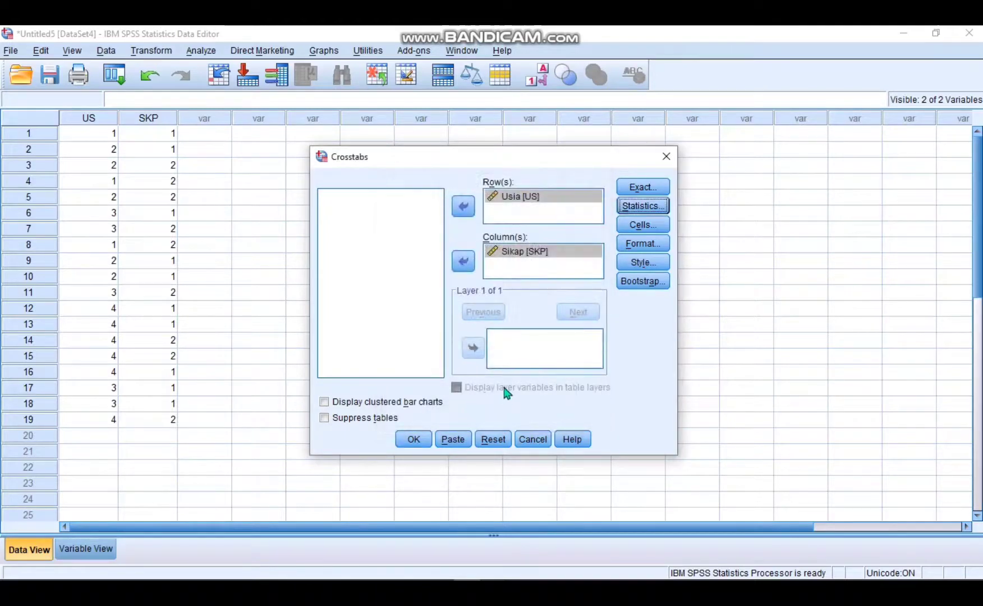
Include row, column and total percentages in the crosstab cells and run the analysis
left_click(634, 227)
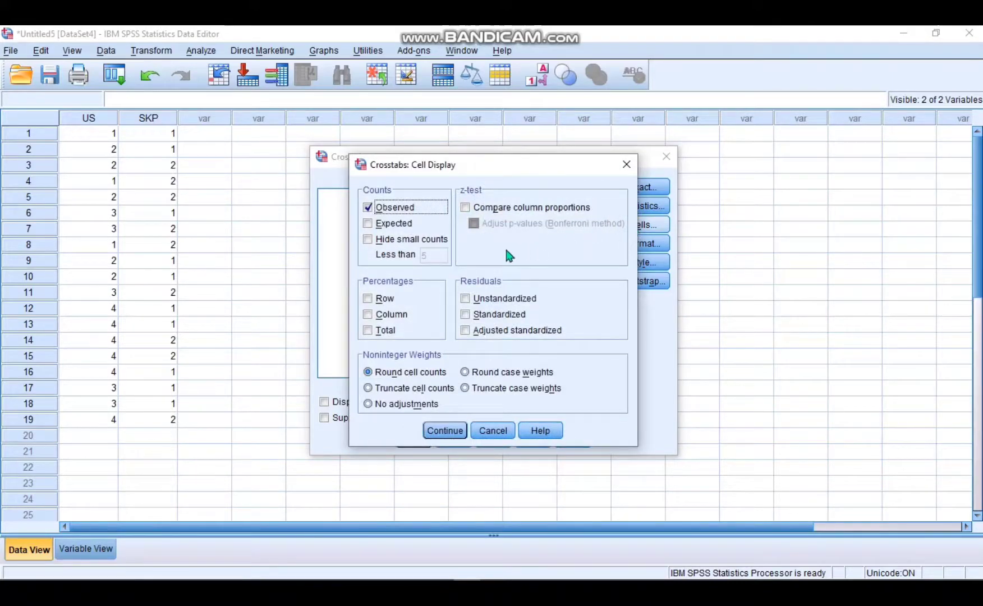
left_click(368, 298)
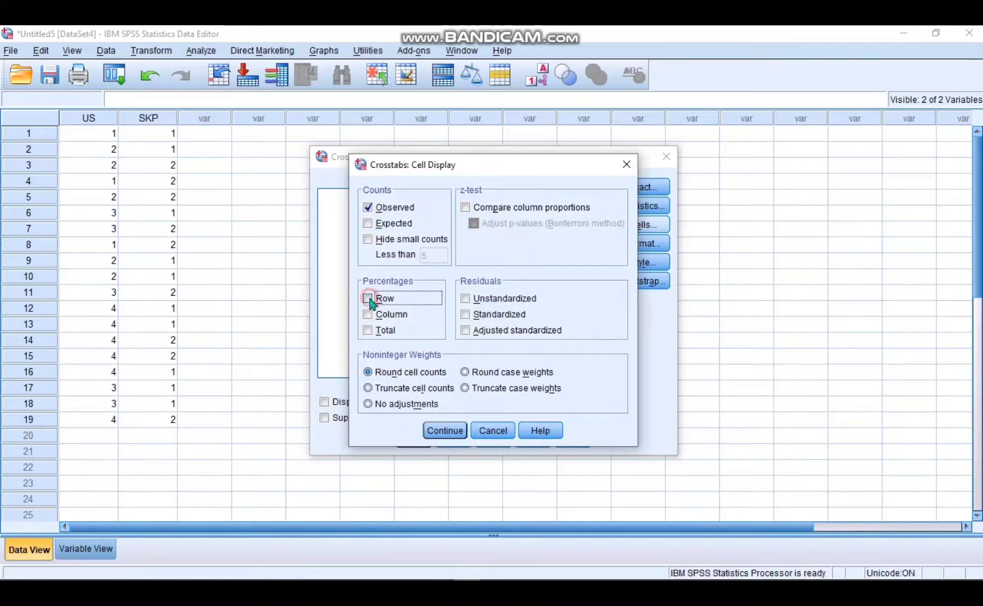
left_click(368, 315)
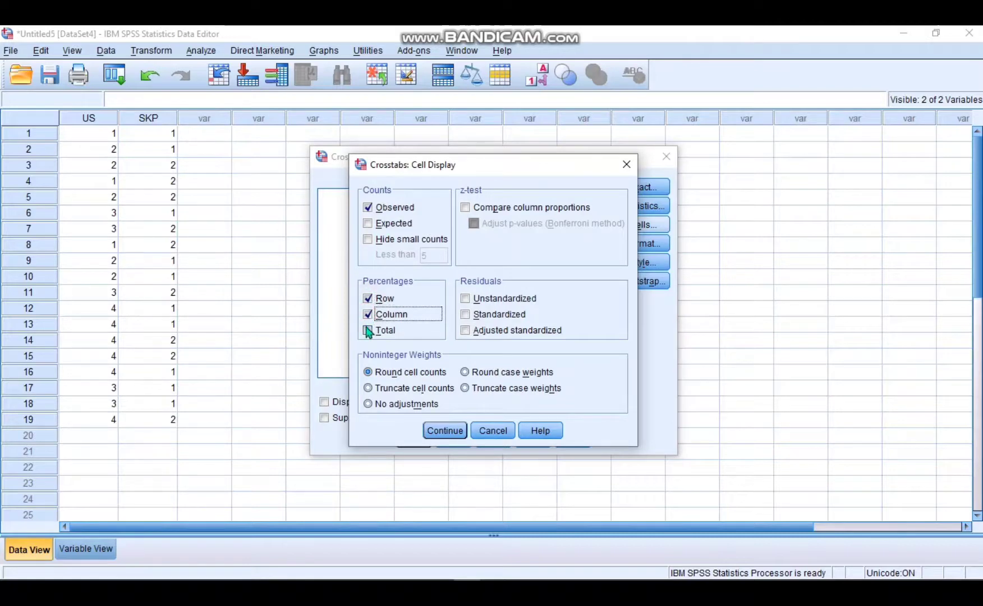
left_click(368, 331)
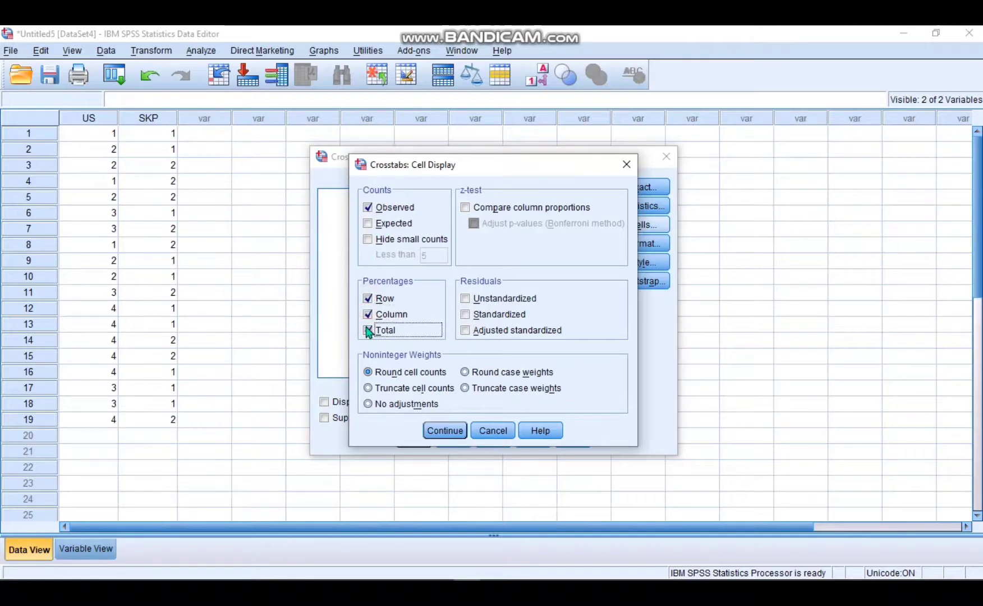
left_click(438, 431)
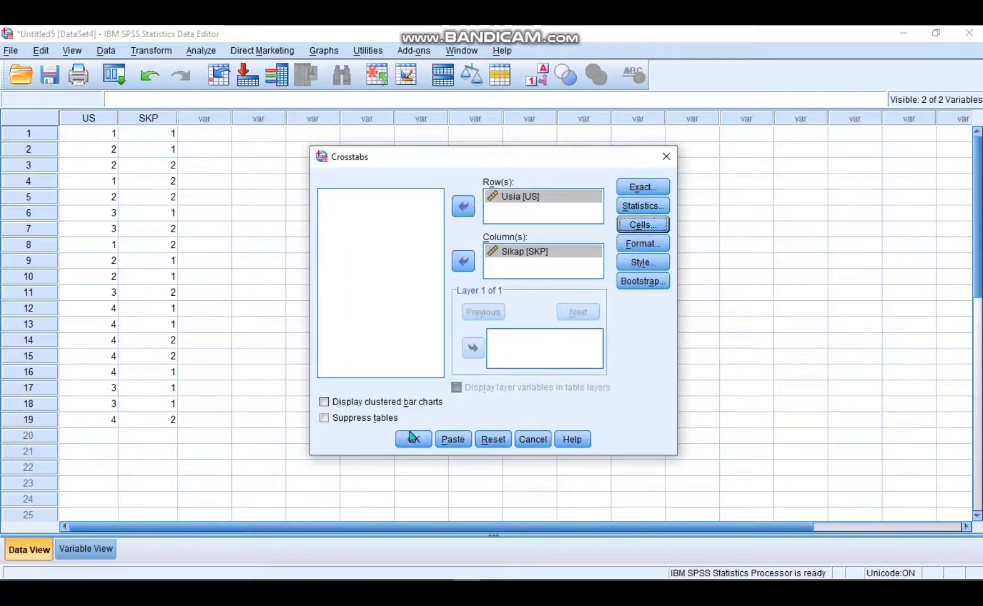
left_click(402, 444)
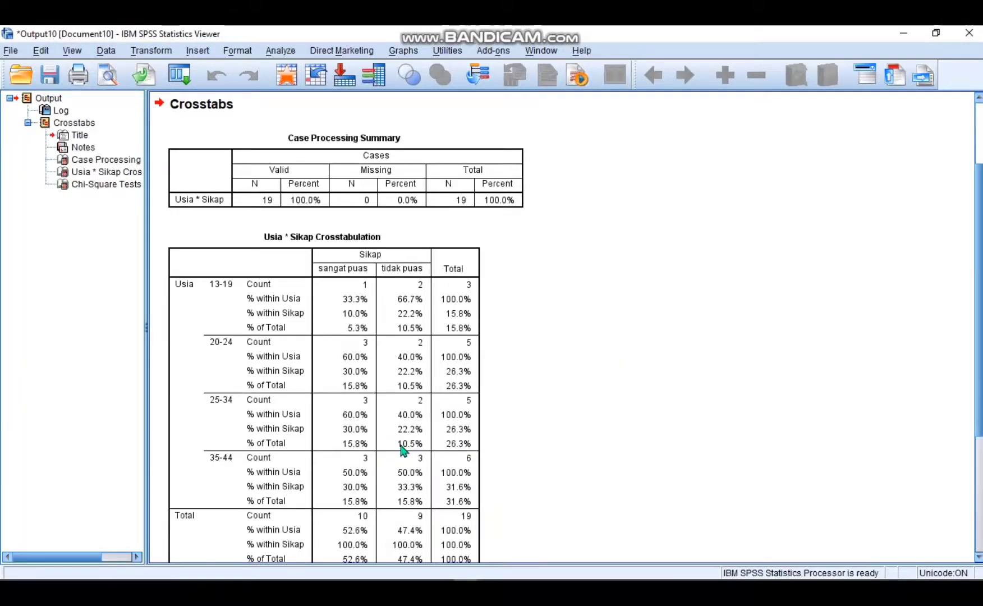
Examine the Usia * Sikap Crosstabulation and the Chi-Square Tests table in the output
left_click(459, 364)
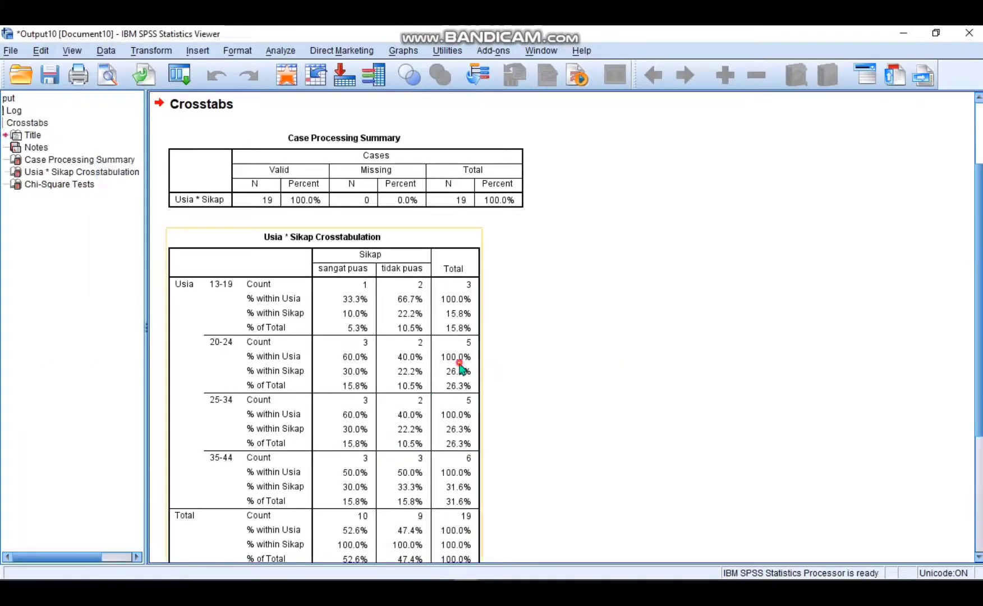
scroll(460, 364, "down", 5)
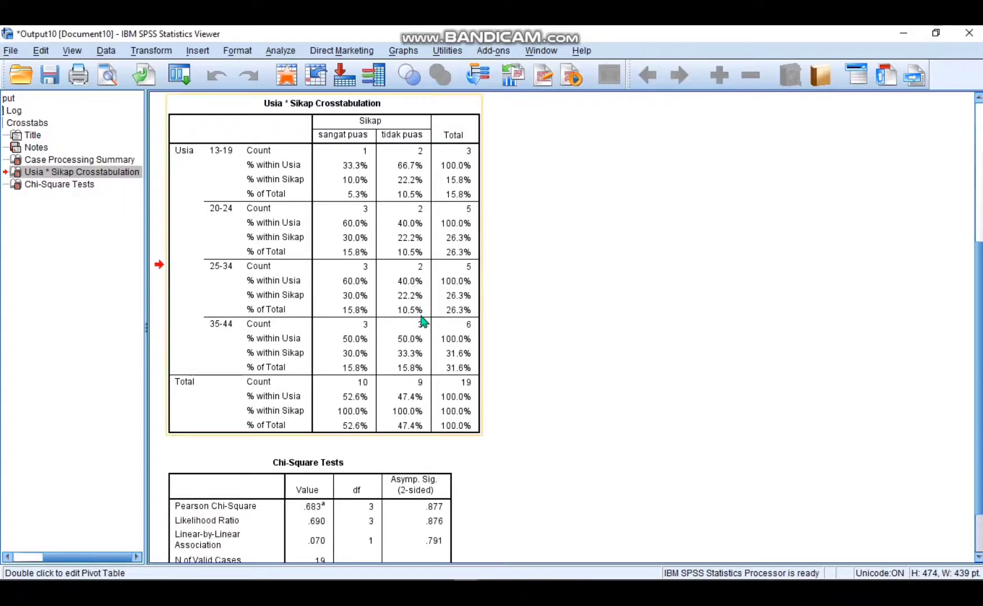
scroll(422, 320, "down", 3)
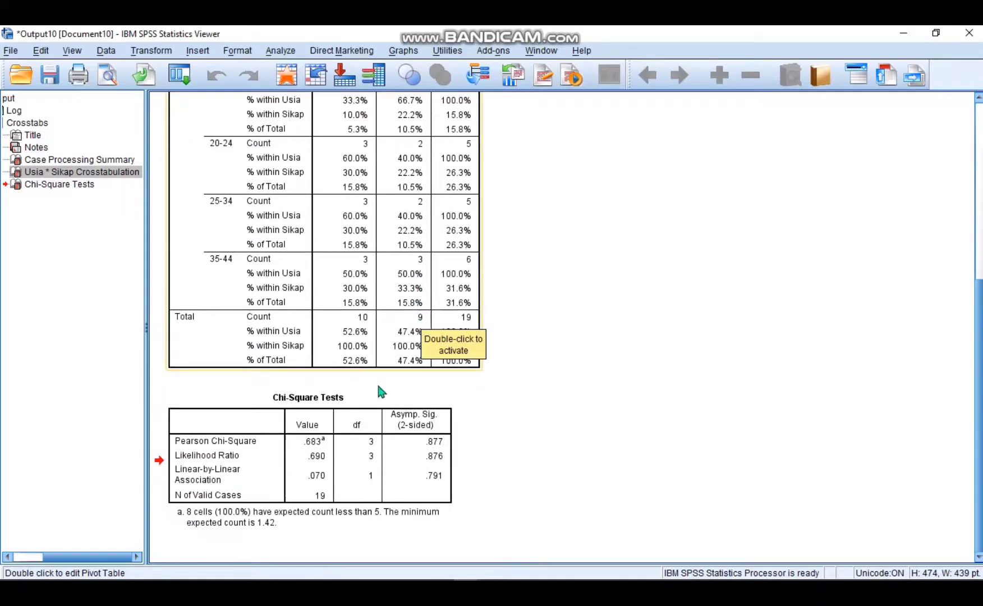
left_click(362, 431)
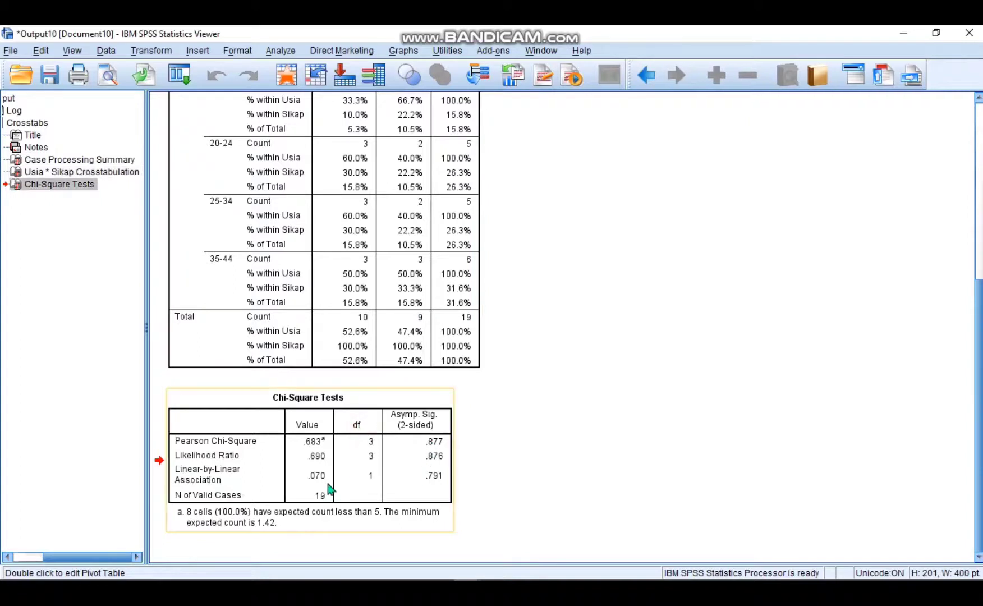